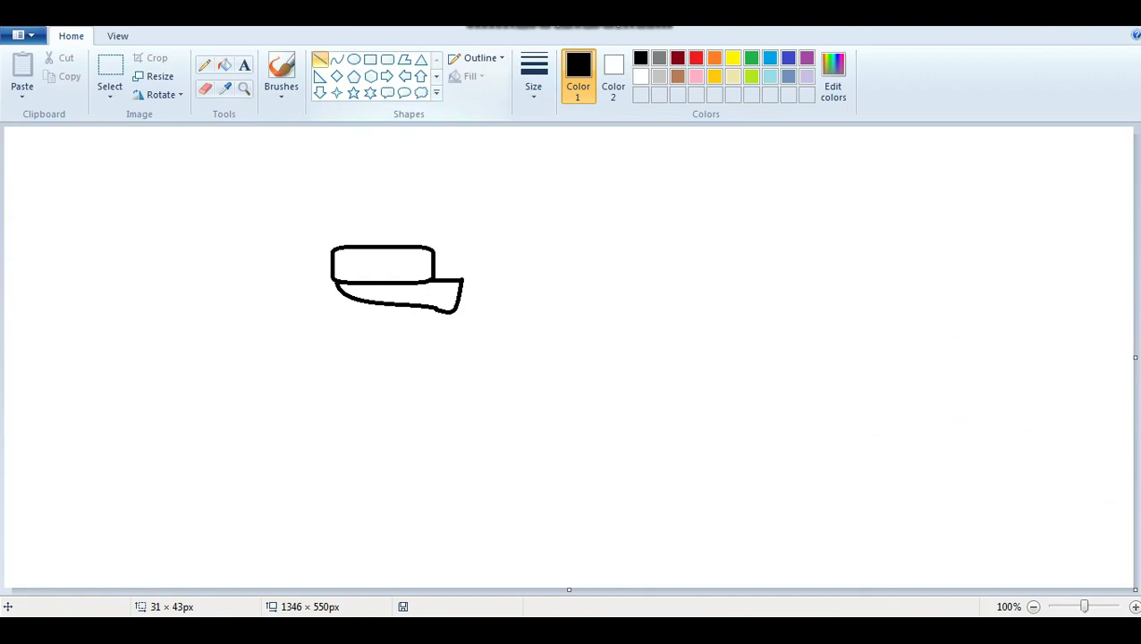
Draw the notched sight block behind the handguard and the long receiver outline with a rounded rear end.
{"action": "mouse_move", "coordinate": [432, 252]}
{"action": "left_mouse_down"}
{"action": "mouse_move", "coordinate": [440, 237]}
{"action": "mouse_move", "coordinate": [476, 241]}
{"action": "left_mouse_up"}
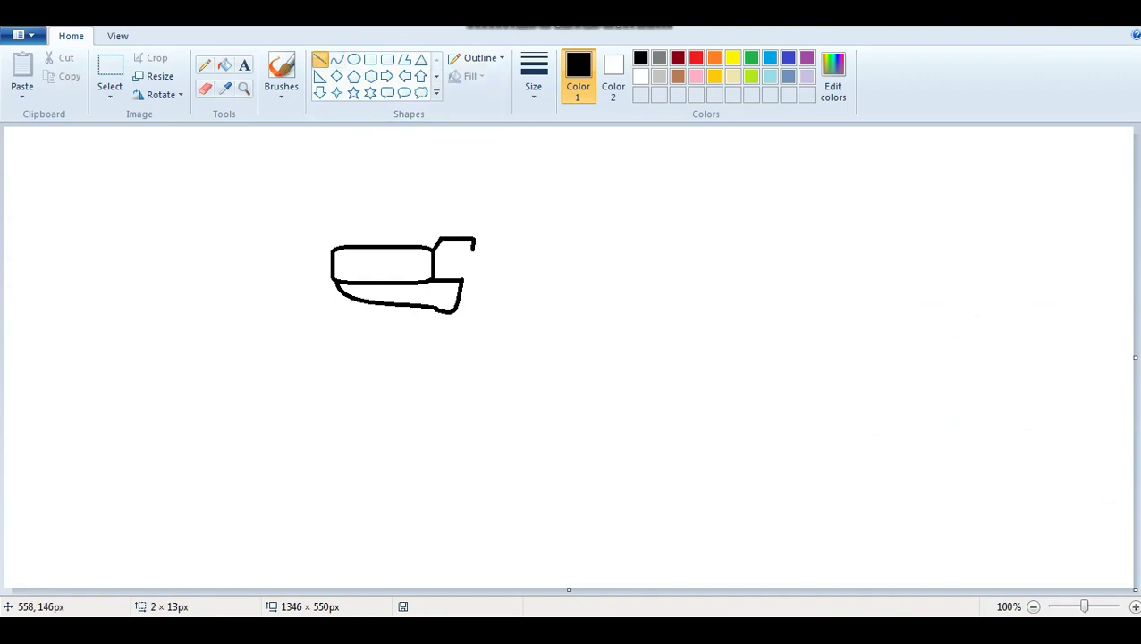
{"action": "left_click_drag", "start_coordinate": [473, 261], "coordinate": [448, 262]}
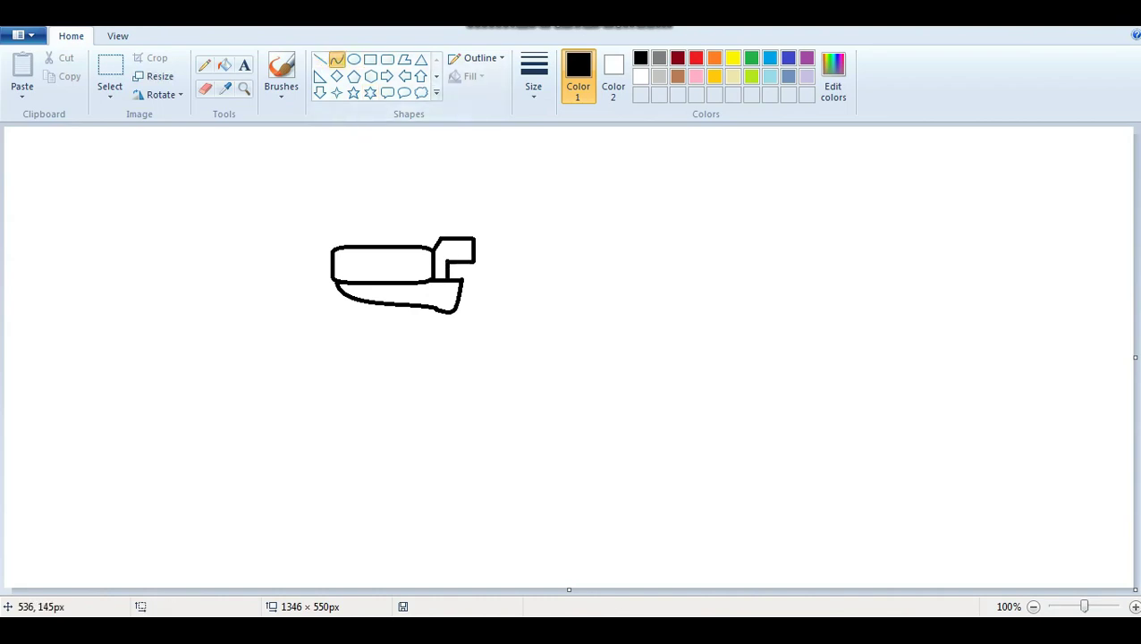
{"action": "left_click_drag", "start_coordinate": [454, 311], "coordinate": [687, 314]}
{"action": "mouse_move", "coordinate": [474, 249]}
{"action": "left_mouse_down"}
{"action": "mouse_move", "coordinate": [672, 250]}
{"action": "mouse_move", "coordinate": [661, 249]}
{"action": "mouse_move", "coordinate": [688, 314]}
{"action": "mouse_move", "coordinate": [722, 292]}
{"action": "left_mouse_up"}
{"action": "left_click", "coordinate": [337, 60]}
{"action": "left_click", "coordinate": [319, 59]}
Draw the slanted pistol grip below the receiver's rear end with curved front and back edges and an angled base.
{"action": "left_click", "coordinate": [336, 59]}
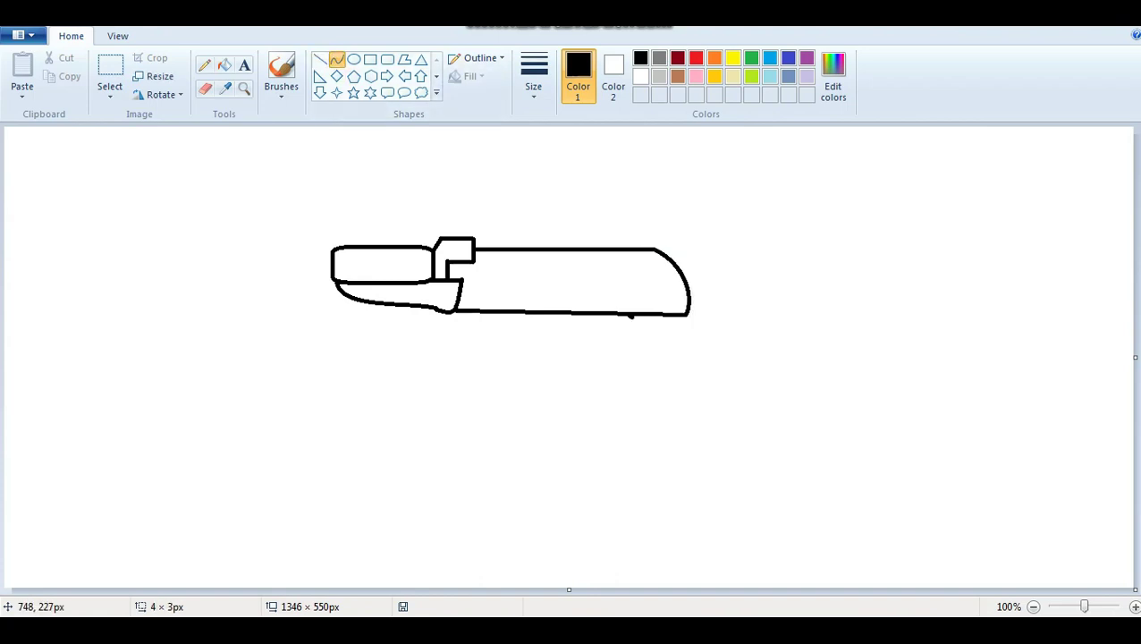
{"action": "mouse_move", "coordinate": [629, 314]}
{"action": "left_mouse_down"}
{"action": "mouse_move", "coordinate": [661, 394]}
{"action": "mouse_move", "coordinate": [652, 393]}
{"action": "mouse_move", "coordinate": [704, 385]}
{"action": "mouse_move", "coordinate": [657, 407]}
{"action": "left_mouse_up"}
{"action": "left_click", "coordinate": [337, 59]}
{"action": "left_click_drag", "start_coordinate": [687, 315], "coordinate": [695, 375]}
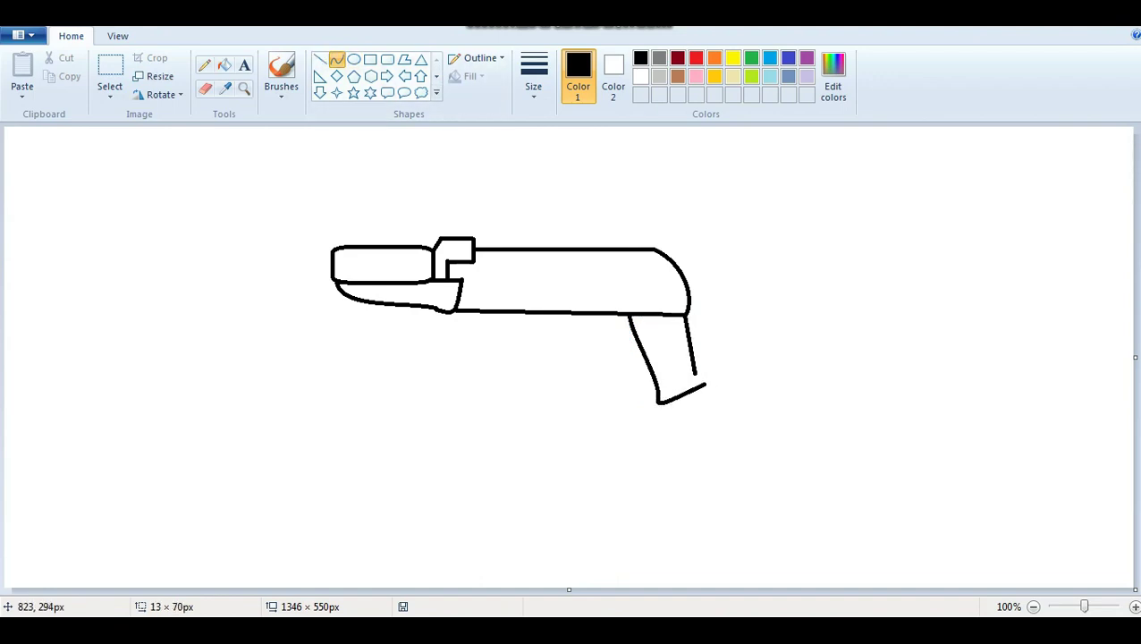
{"action": "left_click_drag", "start_coordinate": [688, 336], "coordinate": [675, 328]}
{"action": "left_click_drag", "start_coordinate": [695, 375], "coordinate": [705, 384]}
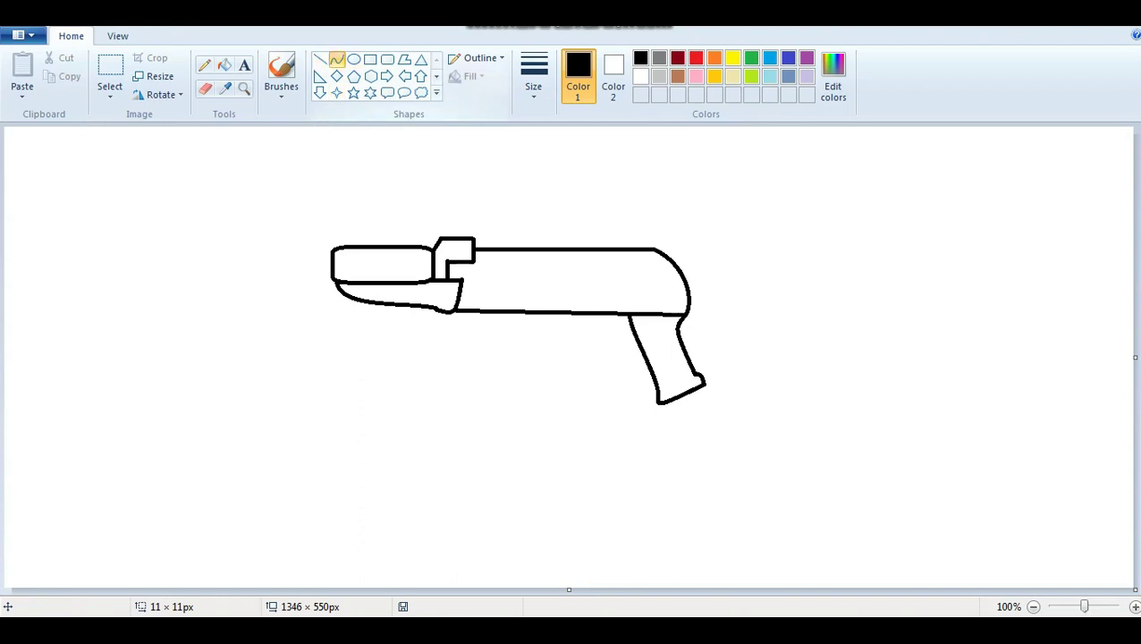
Draw the rounded trigger guard in front of the grip, the small latch ahead of it and the curved trigger inside.
{"action": "mouse_move", "coordinate": [581, 316]}
{"action": "left_mouse_down"}
{"action": "mouse_move", "coordinate": [579, 347]}
{"action": "mouse_move", "coordinate": [624, 338]}
{"action": "mouse_move", "coordinate": [629, 314]}
{"action": "left_mouse_up"}
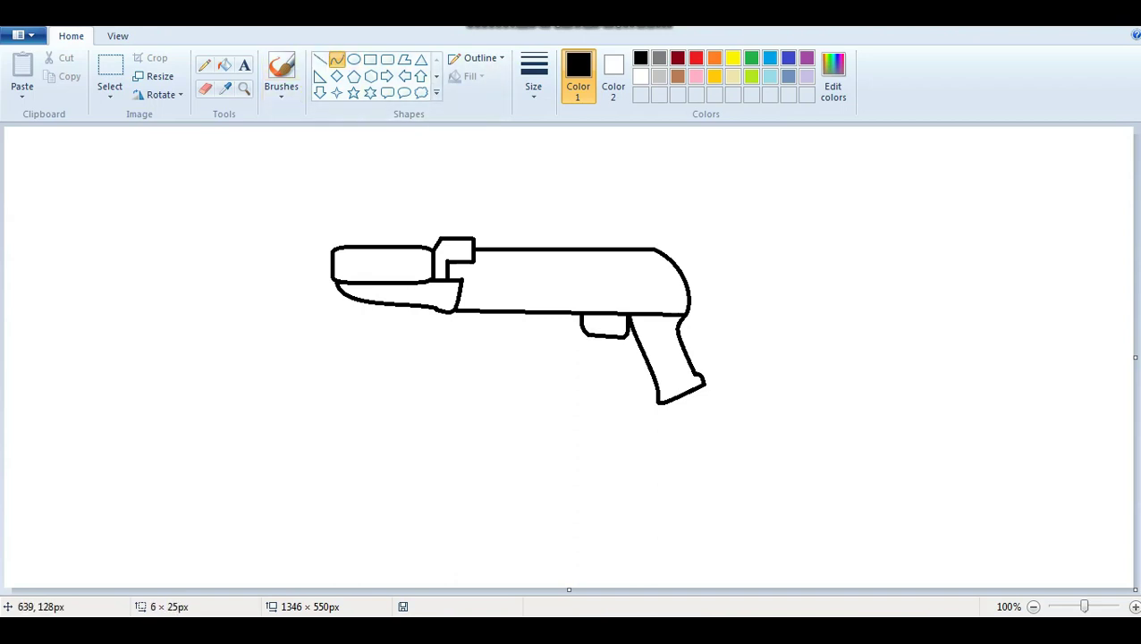
{"action": "left_click", "coordinate": [319, 59]}
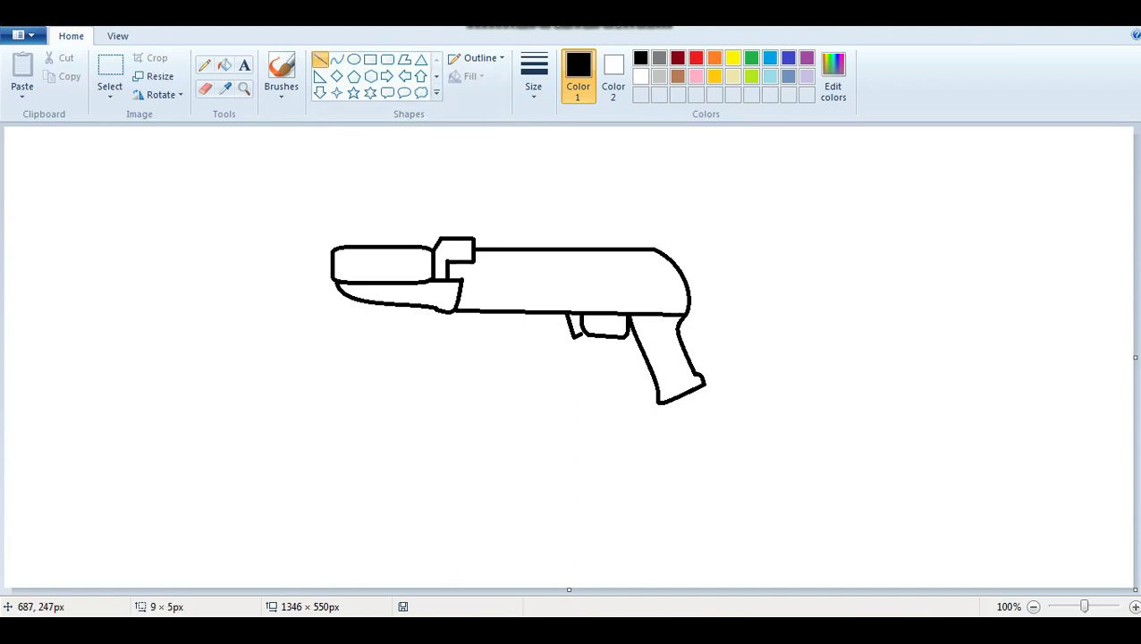
{"action": "left_click", "coordinate": [337, 59]}
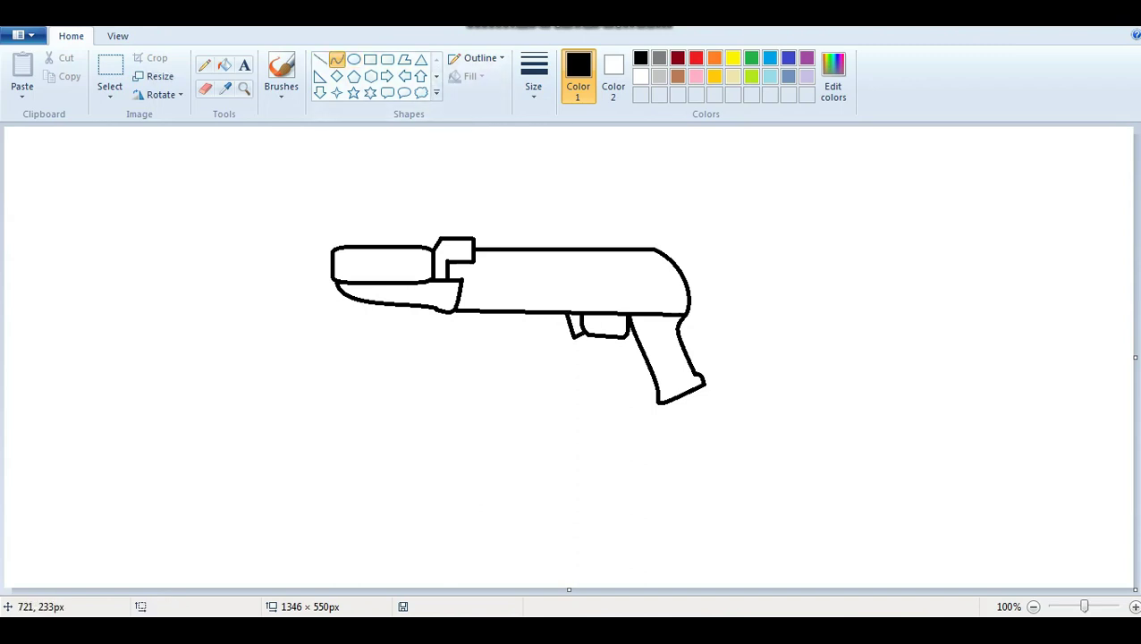
{"action": "left_click_drag", "start_coordinate": [605, 313], "coordinate": [605, 329]}
Draw the magazine's curved front edge below the receiver and erase the end that overshoots into the receiver.
{"action": "left_click_drag", "start_coordinate": [510, 313], "coordinate": [484, 390]}
{"action": "left_click", "coordinate": [469, 268]}
{"action": "mouse_move", "coordinate": [443, 442]}
{"action": "left_mouse_down"}
{"action": "mouse_move", "coordinate": [504, 470]}
{"action": "mouse_move", "coordinate": [573, 446]}
{"action": "left_mouse_up"}
{"action": "key", "text": "ctrl+z"}
{"action": "left_click", "coordinate": [206, 89]}
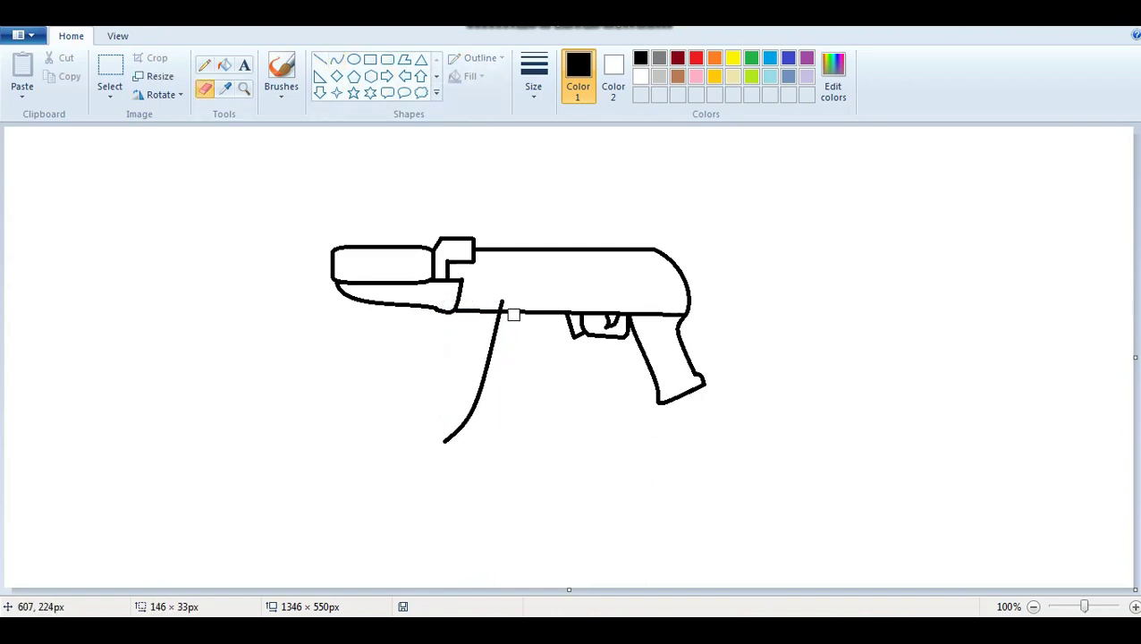
{"action": "left_click", "coordinate": [500, 303]}
Complete the magazine with a slanted base and a curved rear edge up to the receiver, erasing the stray line ends.
{"action": "left_click", "coordinate": [336, 59]}
{"action": "mouse_move", "coordinate": [444, 441]}
{"action": "left_mouse_down"}
{"action": "mouse_move", "coordinate": [516, 468]}
{"action": "mouse_move", "coordinate": [546, 332]}
{"action": "mouse_move", "coordinate": [539, 378]}
{"action": "left_mouse_up"}
{"action": "left_click", "coordinate": [336, 59]}
{"action": "left_click_drag", "start_coordinate": [511, 438], "coordinate": [522, 439]}
{"action": "left_click", "coordinate": [321, 59]}
{"action": "left_click", "coordinate": [337, 60]}
{"action": "left_click_drag", "start_coordinate": [538, 378], "coordinate": [546, 350]}
{"action": "left_click", "coordinate": [205, 89]}
{"action": "left_click_drag", "start_coordinate": [517, 467], "coordinate": [510, 468]}
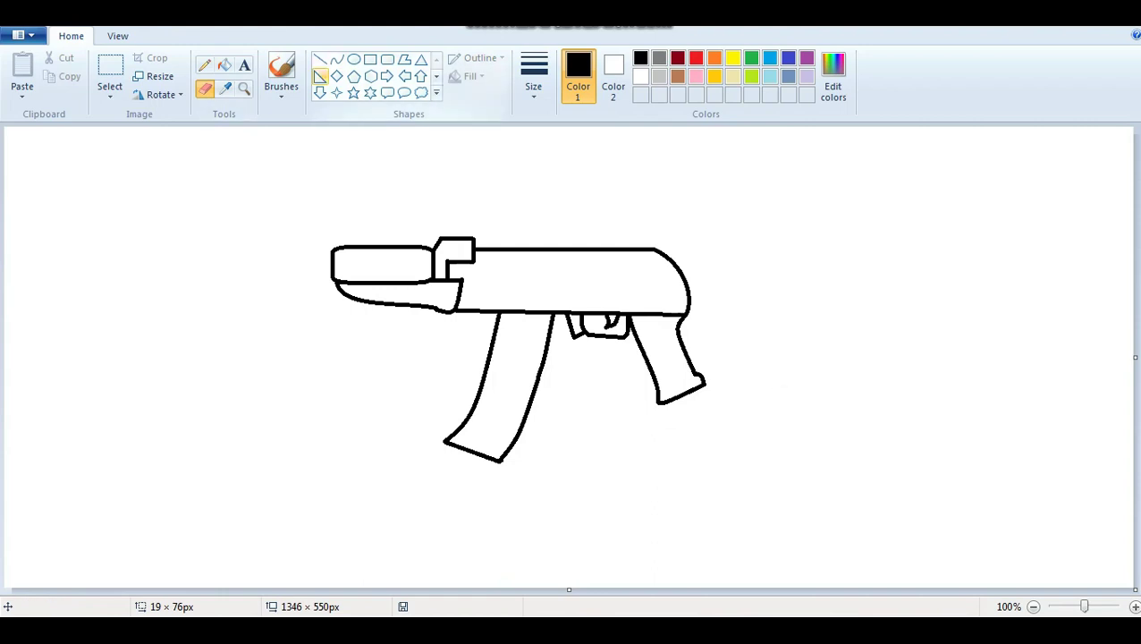
Draw narrow rectangles for the long barrel and the shorter gas tube above it, extending forward from the handguard.
{"action": "left_click", "coordinate": [369, 59]}
{"action": "left_click_drag", "start_coordinate": [198, 269], "coordinate": [337, 287]}
{"action": "left_click_drag", "start_coordinate": [269, 269], "coordinate": [331, 266]}
Connect the gas tube's front end to the barrel with two slanted lines and add a small square block at the muzzle.
{"action": "left_click", "coordinate": [282, 254]}
{"action": "left_click_drag", "start_coordinate": [299, 249], "coordinate": [299, 256]}
{"action": "left_click", "coordinate": [337, 59]}
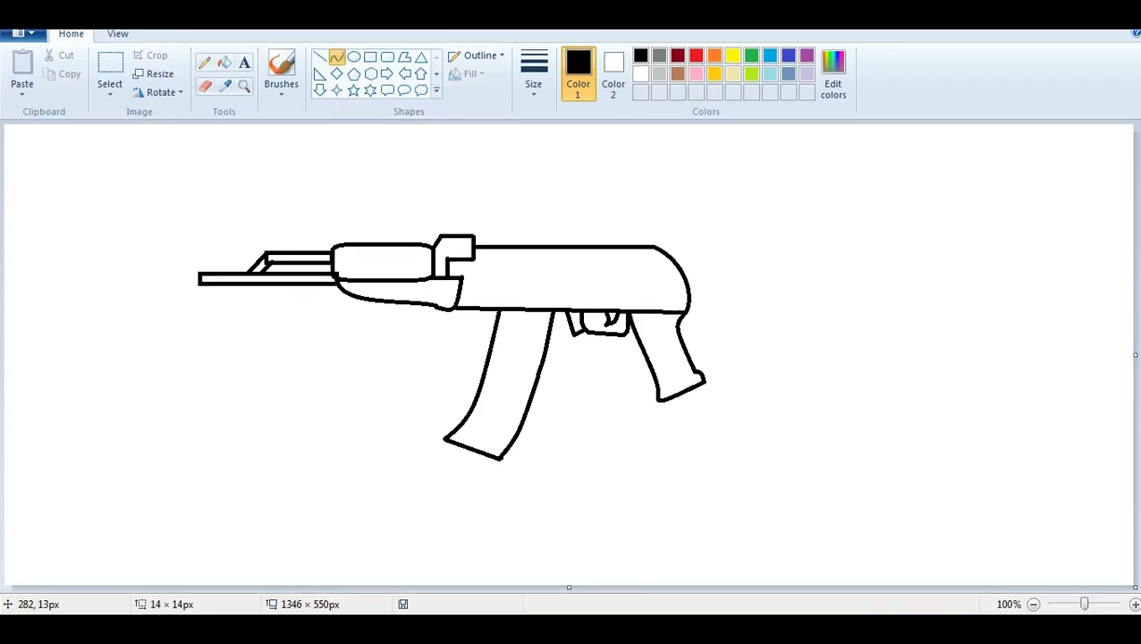
{"action": "key", "text": "ctrl+z"}
{"action": "left_click", "coordinate": [319, 57]}
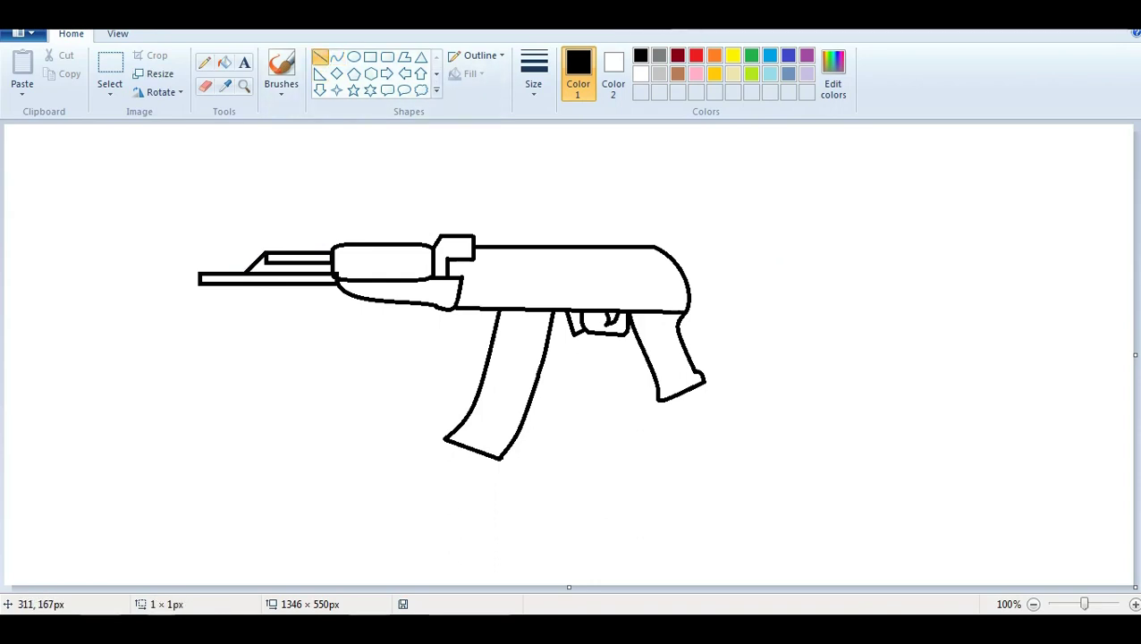
{"action": "left_click_drag", "start_coordinate": [263, 264], "coordinate": [256, 272]}
{"action": "left_click", "coordinate": [369, 56]}
{"action": "left_click_drag", "start_coordinate": [185, 269], "coordinate": [203, 286]}
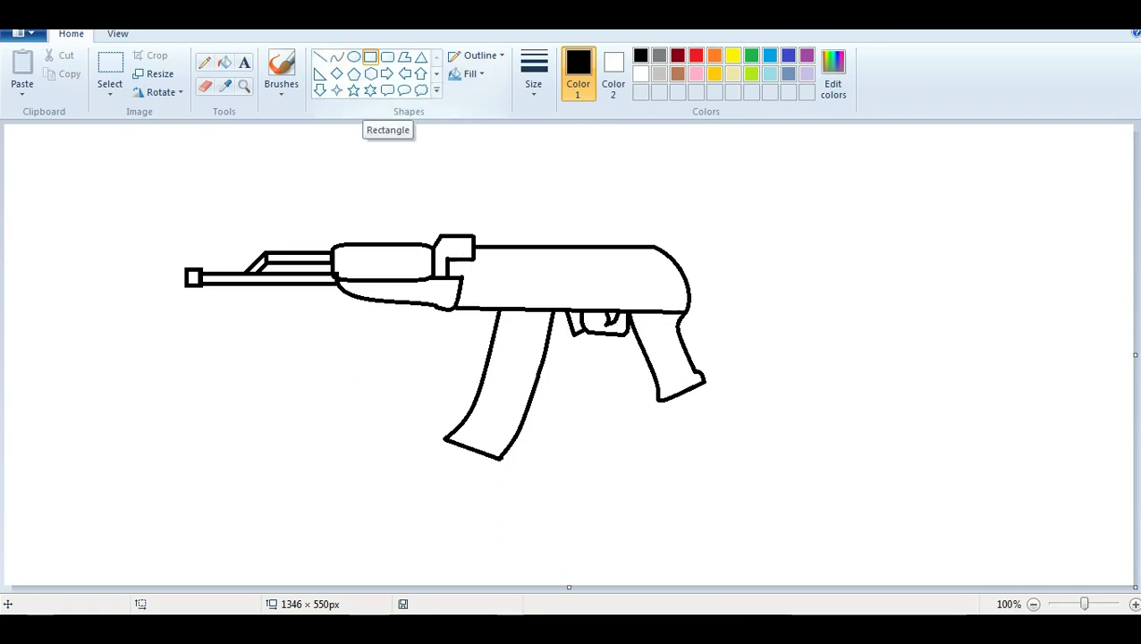
Draw a small four-sided stock mount with straight lines at the receiver's rounded rear end.
{"action": "left_click", "coordinate": [337, 57]}
{"action": "left_click", "coordinate": [319, 56]}
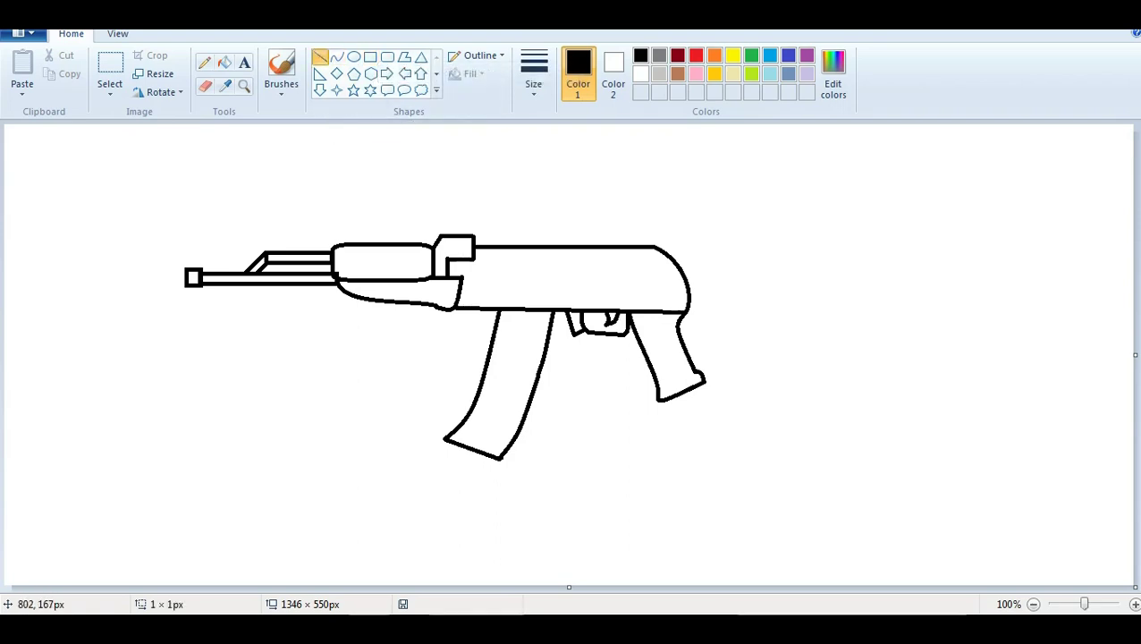
{"action": "left_click_drag", "start_coordinate": [677, 265], "coordinate": [702, 269]}
{"action": "left_click_drag", "start_coordinate": [655, 310], "coordinate": [701, 309]}
{"action": "key", "text": "ctrl+z"}
{"action": "left_click", "coordinate": [337, 60]}
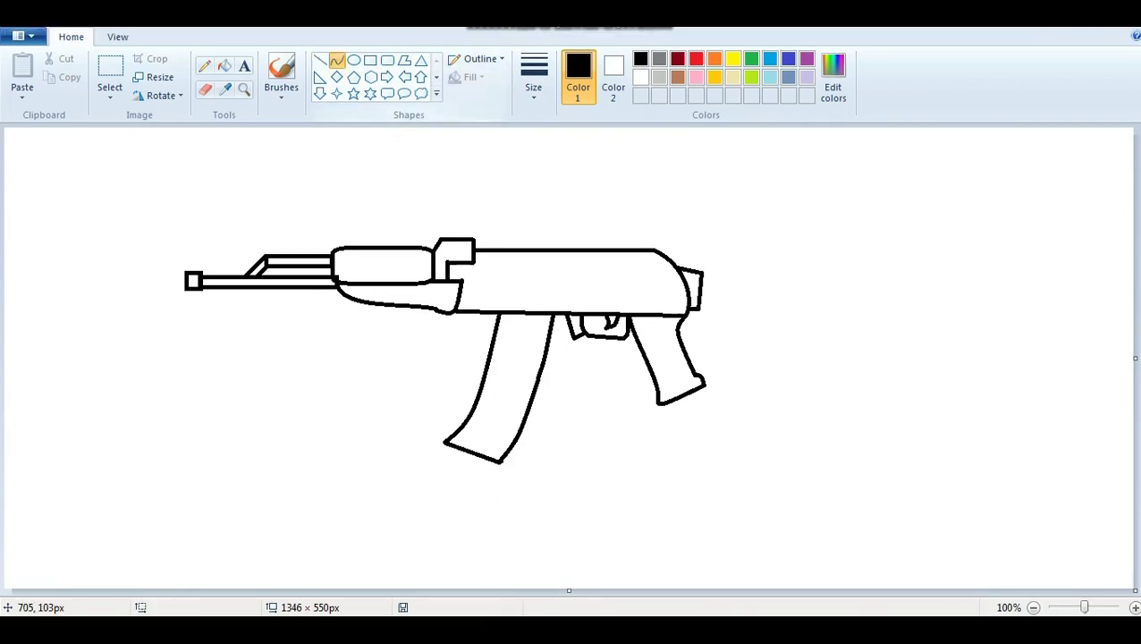
Draw the stock's two long sloping arm lines from the mount and a short tapering brace beneath them.
{"action": "left_click", "coordinate": [319, 60]}
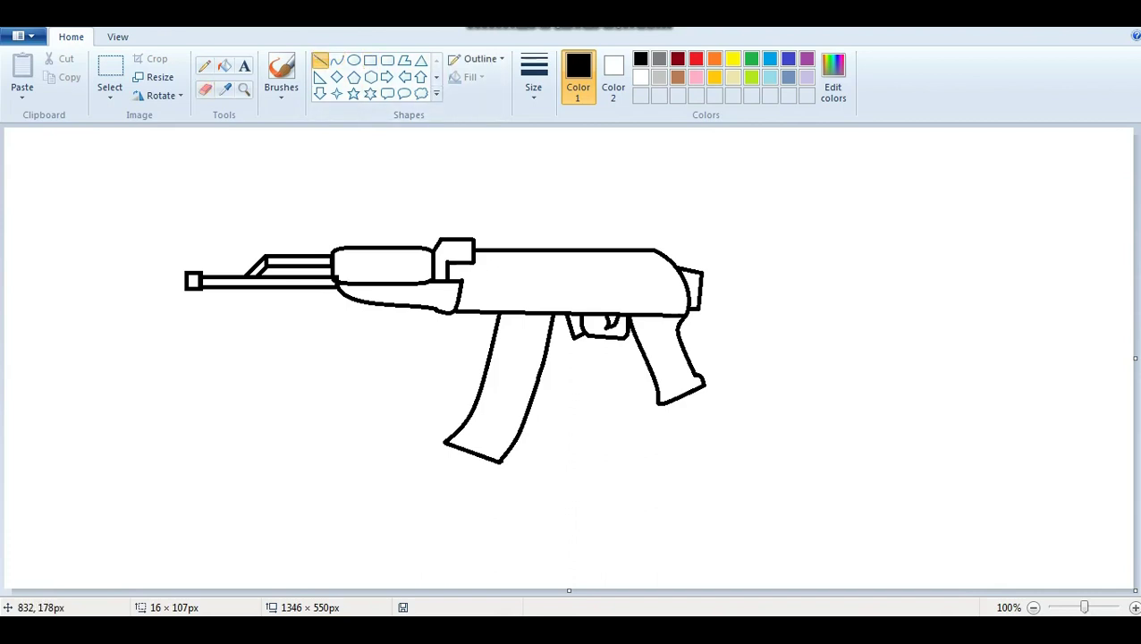
{"action": "left_click_drag", "start_coordinate": [703, 277], "coordinate": [847, 291]}
{"action": "mouse_move", "coordinate": [695, 286]}
{"action": "left_mouse_down"}
{"action": "mouse_move", "coordinate": [847, 300]}
{"action": "mouse_move", "coordinate": [732, 291]}
{"action": "left_mouse_up"}
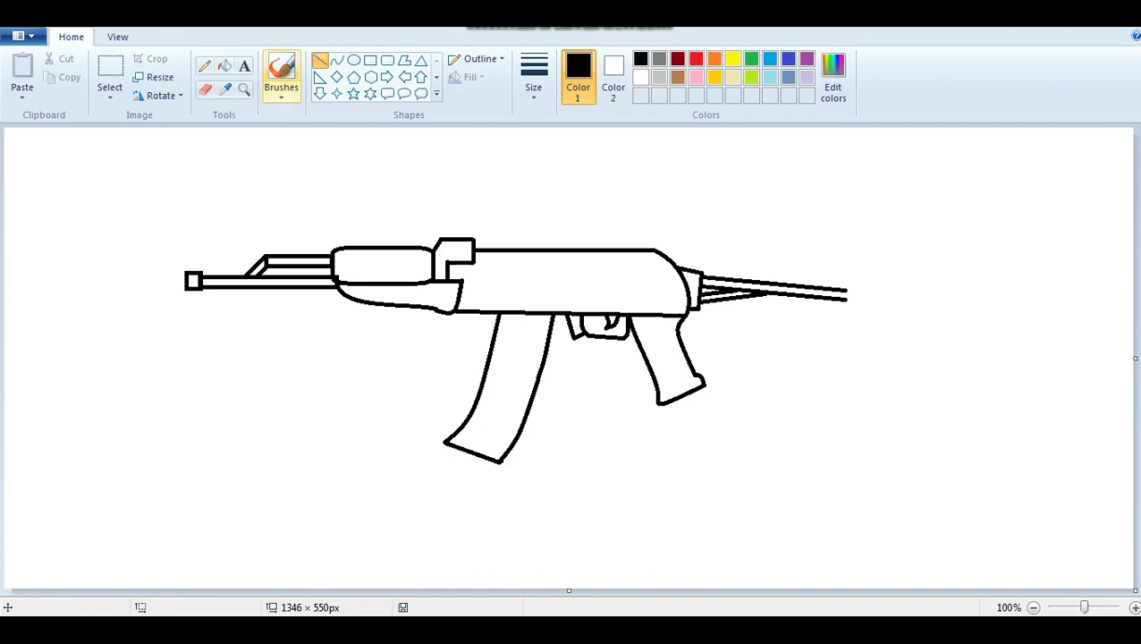
Draw the butt plate as two curved lines running down from the stock's end and meeting at a point.
{"action": "left_click", "coordinate": [337, 61]}
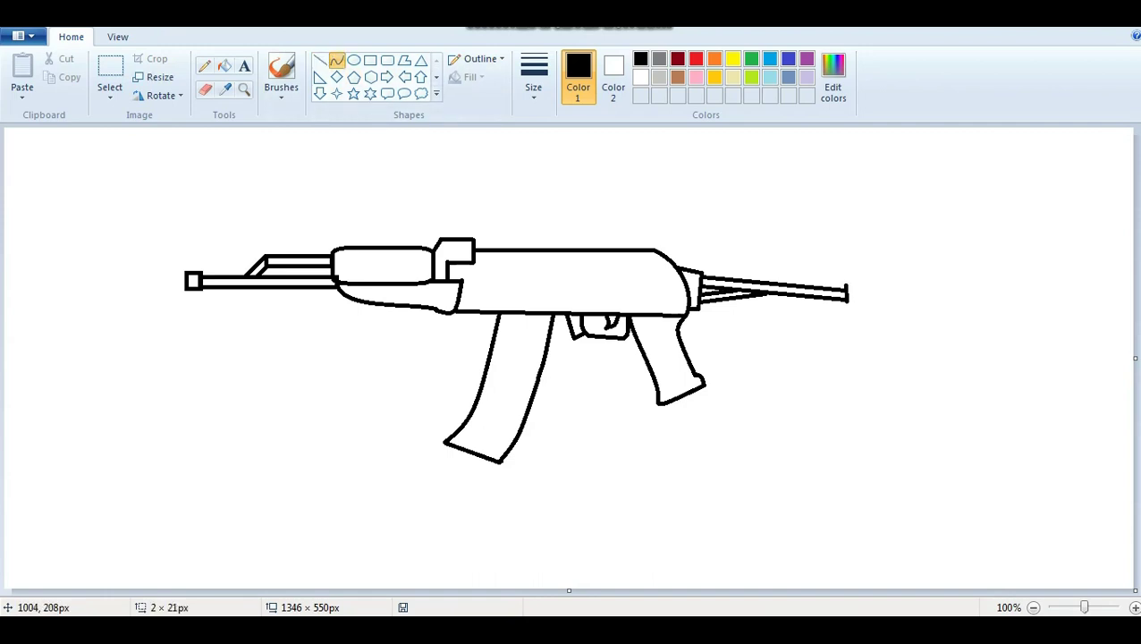
{"action": "left_click_drag", "start_coordinate": [847, 301], "coordinate": [879, 365]}
{"action": "key", "text": "ctrl+z"}
{"action": "left_click_drag", "start_coordinate": [846, 280], "coordinate": [884, 374]}
{"action": "mouse_move", "coordinate": [861, 345]}
{"action": "left_mouse_down"}
{"action": "mouse_move", "coordinate": [844, 350]}
{"action": "mouse_move", "coordinate": [852, 343]}
{"action": "left_mouse_up"}
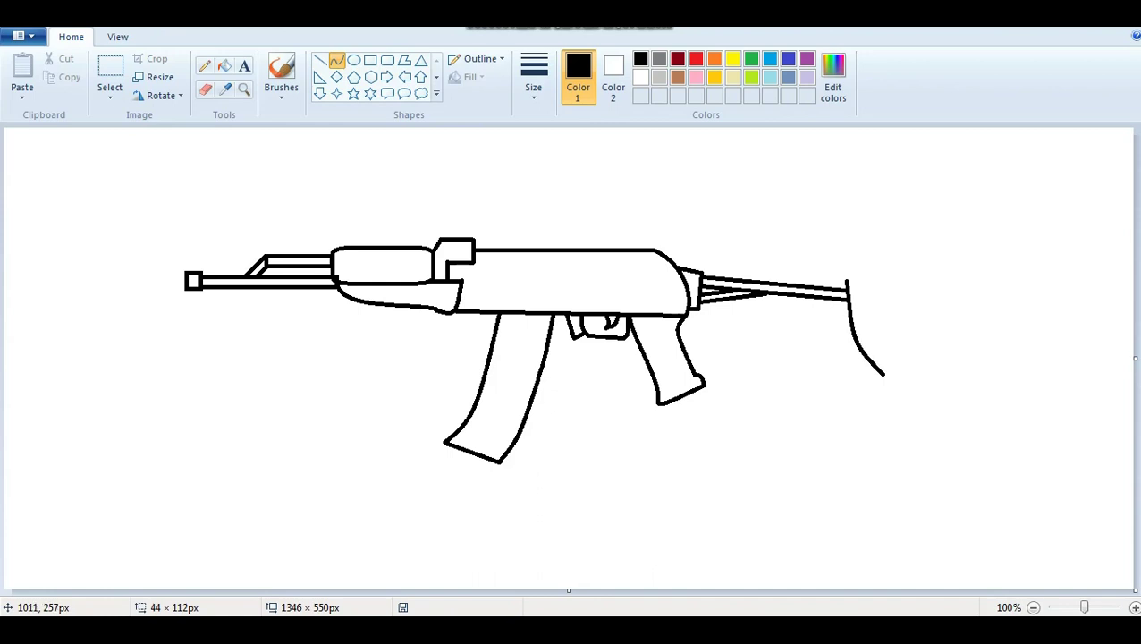
{"action": "left_click_drag", "start_coordinate": [839, 300], "coordinate": [885, 375]}
{"action": "left_click_drag", "start_coordinate": [861, 338], "coordinate": [845, 355]}
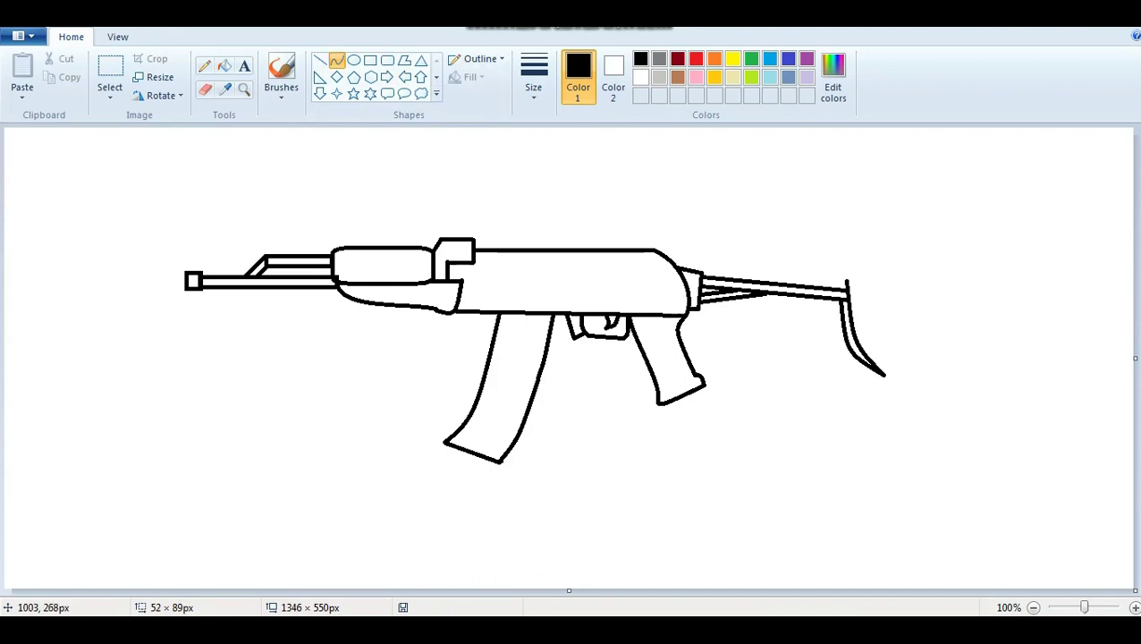
Close the butt plate's upper corner with a short slanted line and draw a double-lined curved brace under the stock arm.
{"action": "left_click", "coordinate": [319, 60]}
{"action": "mouse_move", "coordinate": [833, 290]}
{"action": "left_mouse_down"}
{"action": "mouse_move", "coordinate": [844, 283]}
{"action": "mouse_move", "coordinate": [847, 333]}
{"action": "mouse_move", "coordinate": [798, 326]}
{"action": "mouse_move", "coordinate": [847, 332]}
{"action": "mouse_move", "coordinate": [811, 323]}
{"action": "left_mouse_up"}
{"action": "left_click", "coordinate": [892, 250]}
{"action": "left_click", "coordinate": [337, 61]}
{"action": "left_click", "coordinate": [769, 199]}
{"action": "key", "text": "ctrl+z"}
{"action": "left_click", "coordinate": [337, 61]}
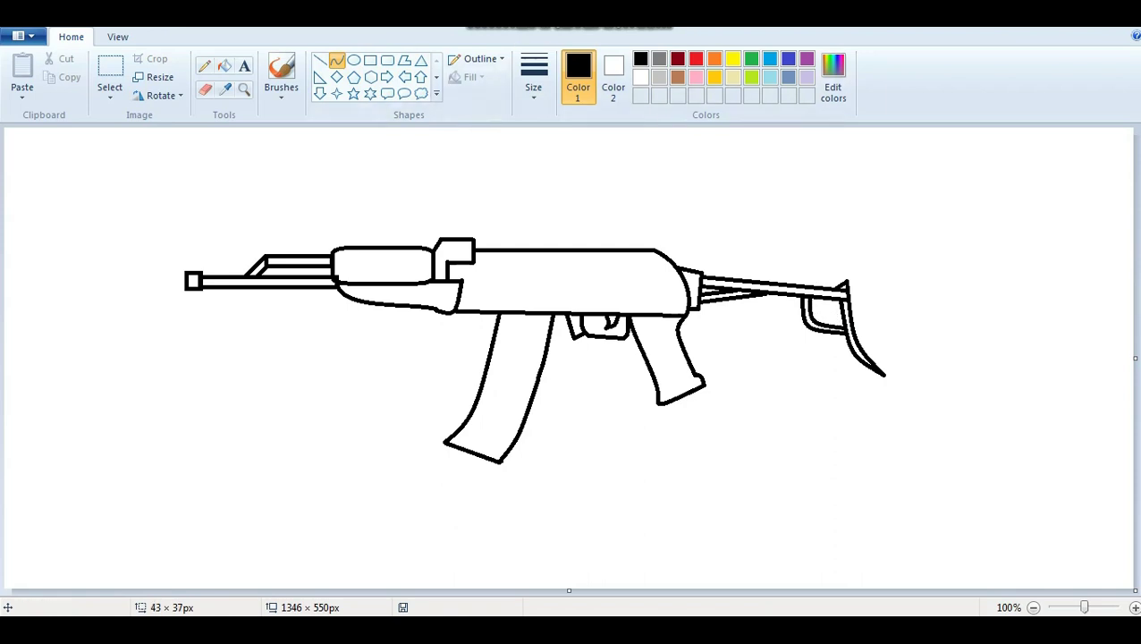
Choose a thinner outline and draw small rectangles on the barrel below the gas tube, at the muzzle tip and atop the sight block.
{"action": "left_click", "coordinate": [534, 77]}
{"action": "left_click", "coordinate": [560, 157]}
{"action": "left_click", "coordinate": [370, 61]}
{"action": "left_click_drag", "start_coordinate": [244, 276], "coordinate": [259, 289]}
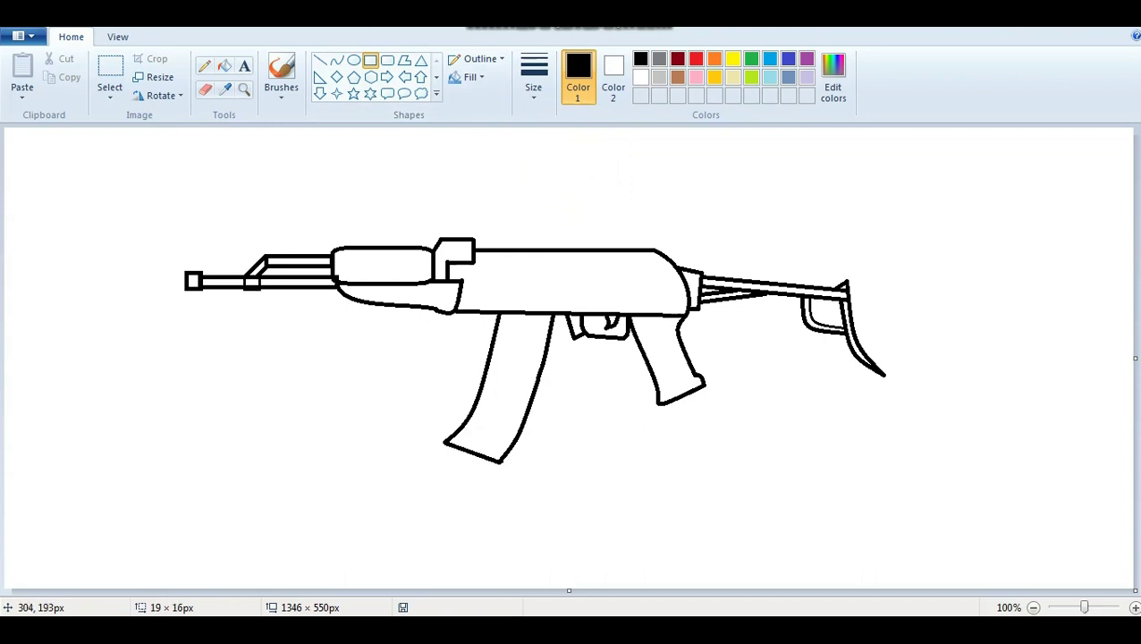
{"action": "left_click_drag", "start_coordinate": [177, 276], "coordinate": [187, 288]}
{"action": "left_click_drag", "start_coordinate": [466, 232], "coordinate": [473, 239]}
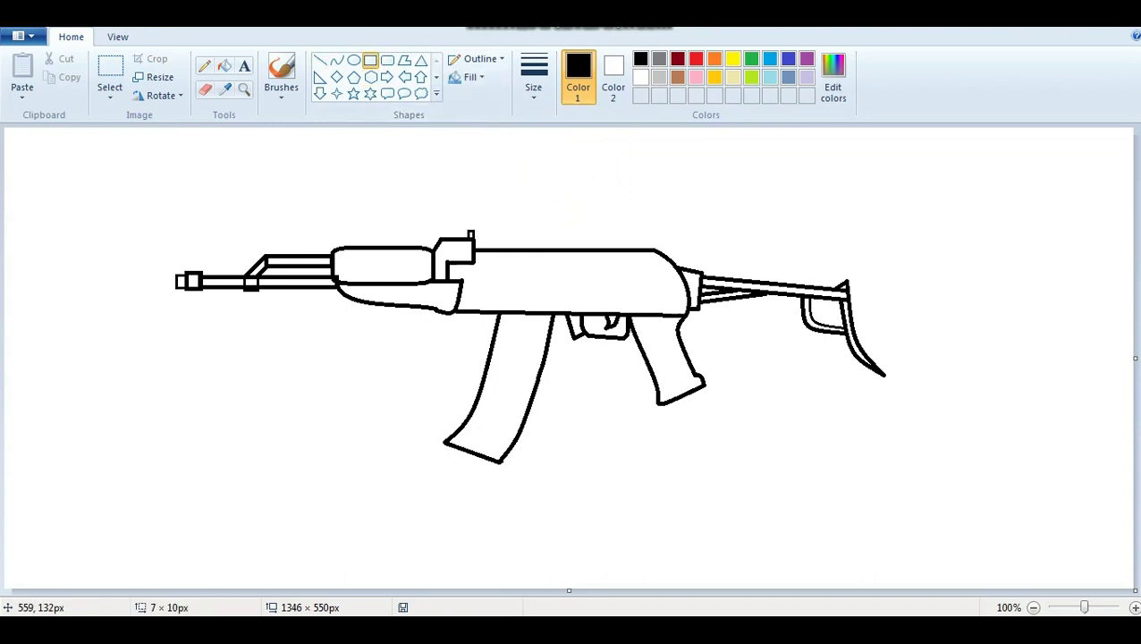
{"action": "left_click", "coordinate": [320, 60]}
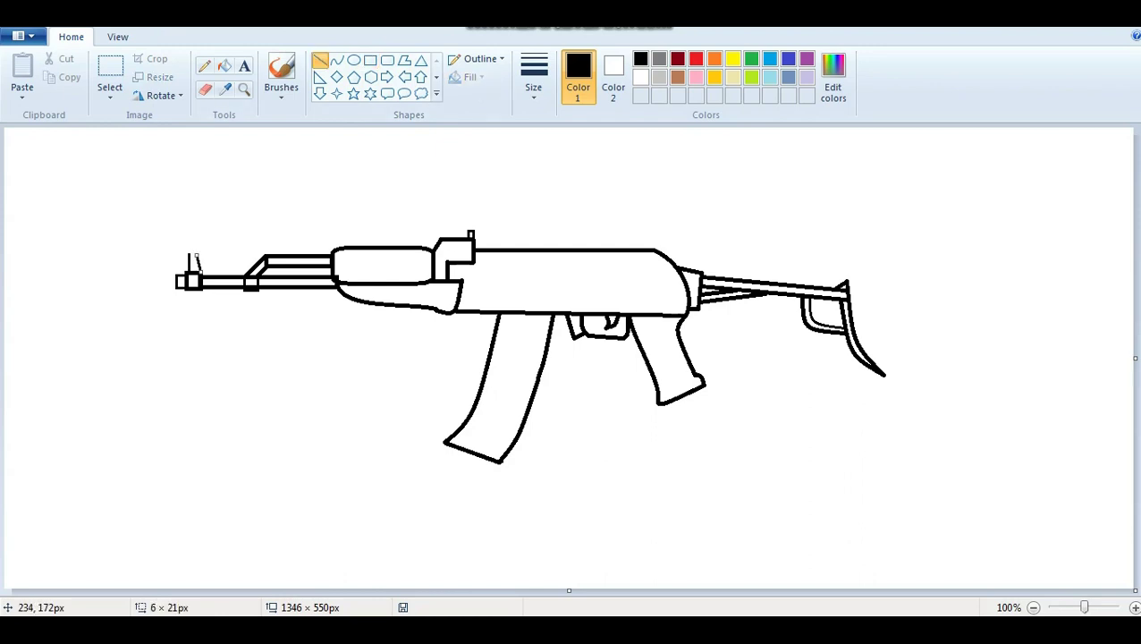
{"action": "left_click", "coordinate": [369, 59]}
{"action": "left_click_drag", "start_coordinate": [182, 245], "coordinate": [201, 255]}
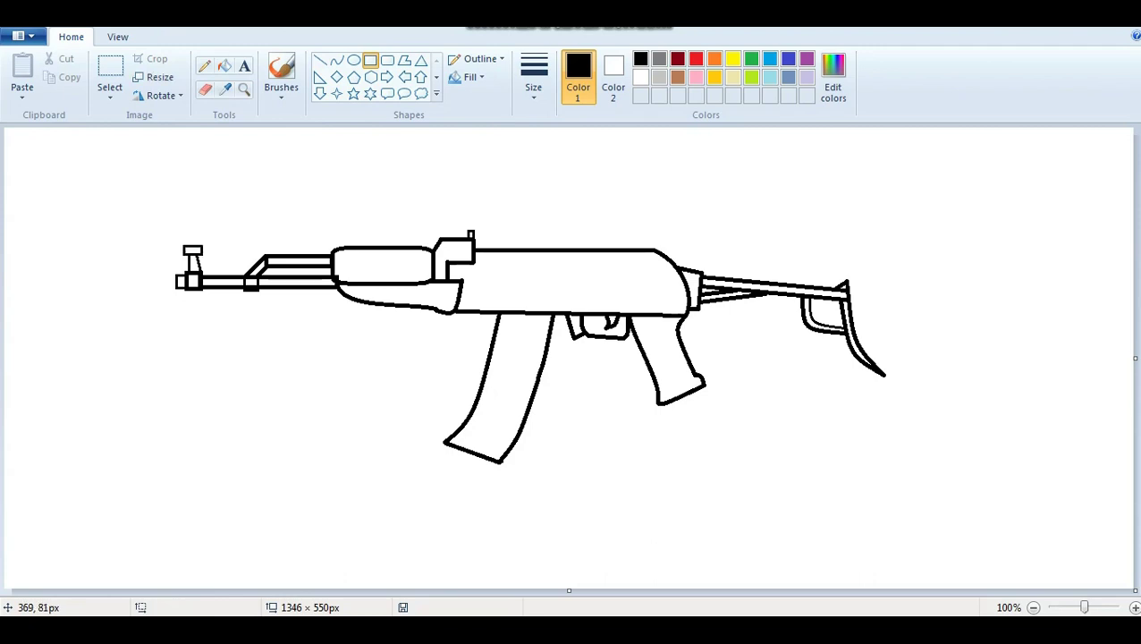
{"action": "key", "text": "ctrl+z"}
{"action": "key", "text": "ctrl+z"}
Draw the front sight above the muzzle block as a tapered post topped by a small rectangle.
{"action": "left_click", "coordinate": [320, 60]}
{"action": "mouse_move", "coordinate": [187, 244]}
{"action": "left_mouse_down"}
{"action": "mouse_move", "coordinate": [188, 271]}
{"action": "mouse_move", "coordinate": [201, 271]}
{"action": "mouse_move", "coordinate": [198, 247]}
{"action": "left_mouse_up"}
{"action": "left_click", "coordinate": [369, 60]}
{"action": "left_click_drag", "start_coordinate": [642, 241], "coordinate": [651, 249]}
Draw two small rounded slots side by side along the seam between the upper and lower handguard.
{"action": "left_click", "coordinate": [386, 60]}
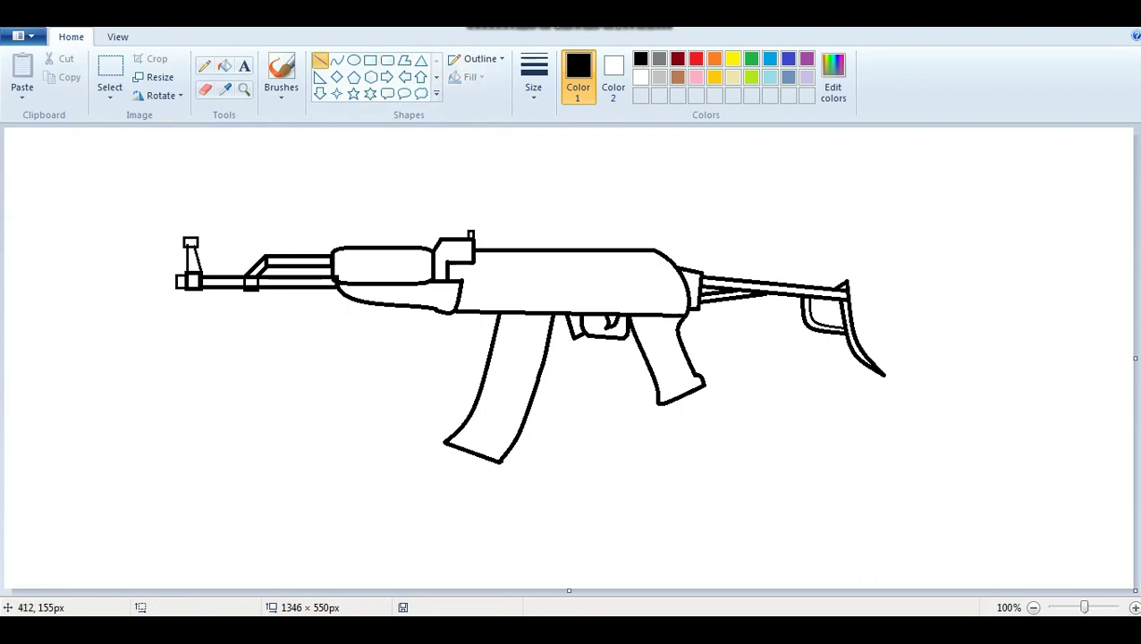
{"action": "mouse_move", "coordinate": [354, 276]}
{"action": "left_mouse_down"}
{"action": "mouse_move", "coordinate": [386, 292]}
{"action": "mouse_move", "coordinate": [375, 291]}
{"action": "mouse_move", "coordinate": [363, 279]}
{"action": "mouse_move", "coordinate": [418, 289]}
{"action": "left_mouse_up"}
{"action": "key", "text": "ctrl+z"}
{"action": "left_click", "coordinate": [605, 202]}
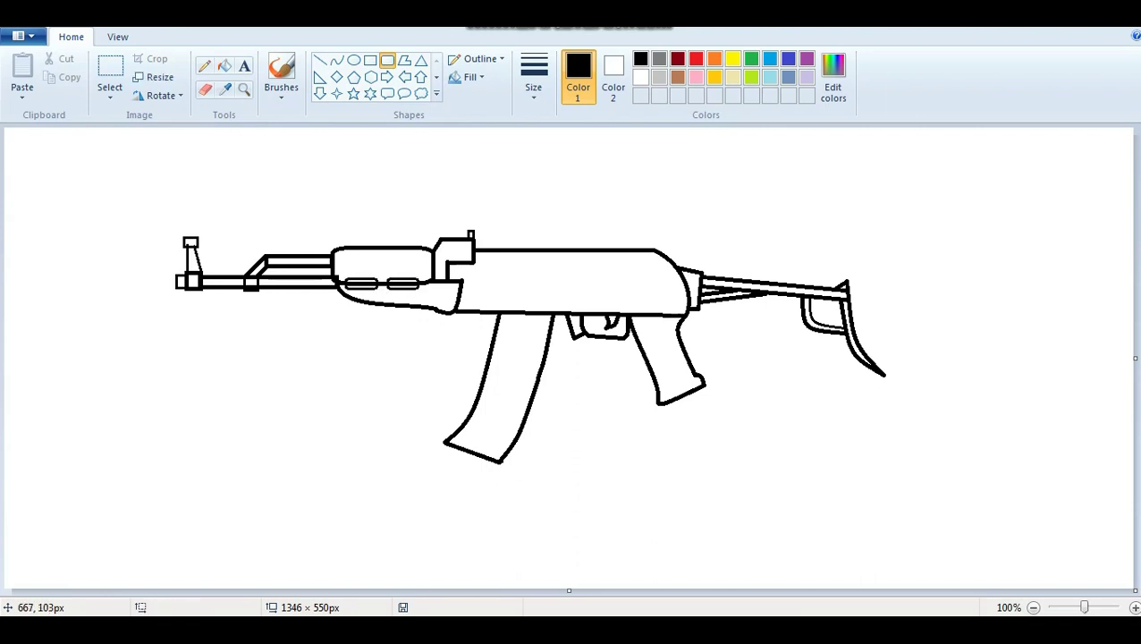
Draw two thin horizontal lines along the receiver and a slanted line near its front edge.
{"action": "left_click", "coordinate": [320, 60]}
{"action": "left_click_drag", "start_coordinate": [473, 262], "coordinate": [670, 263]}
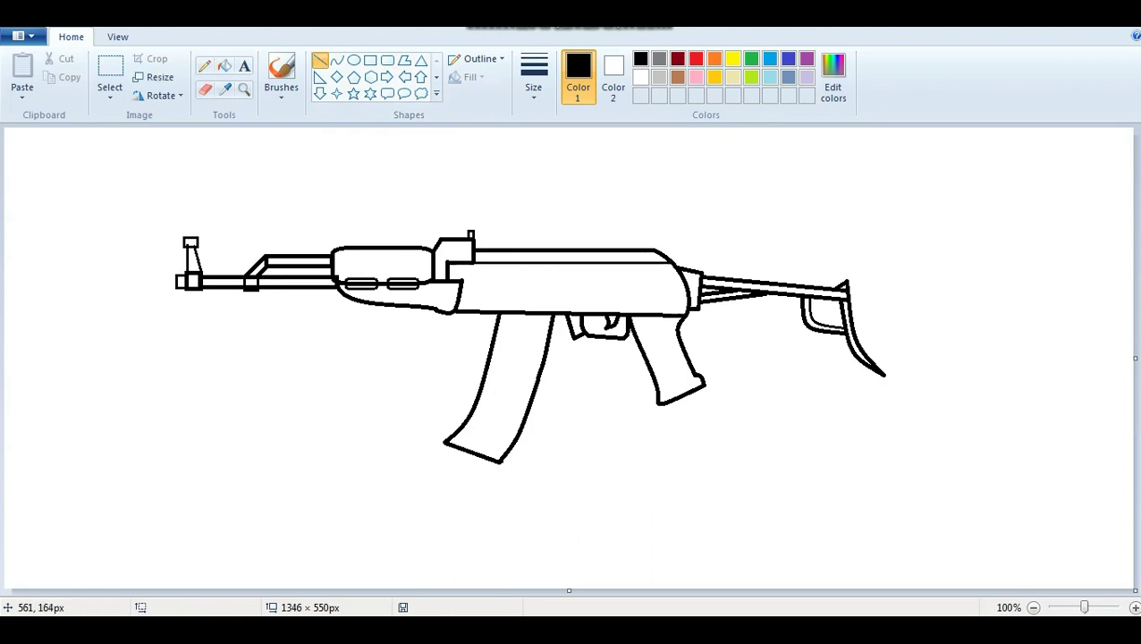
{"action": "mouse_move", "coordinate": [474, 266]}
{"action": "left_mouse_down"}
{"action": "mouse_move", "coordinate": [463, 310]}
{"action": "mouse_move", "coordinate": [684, 284]}
{"action": "left_mouse_up"}
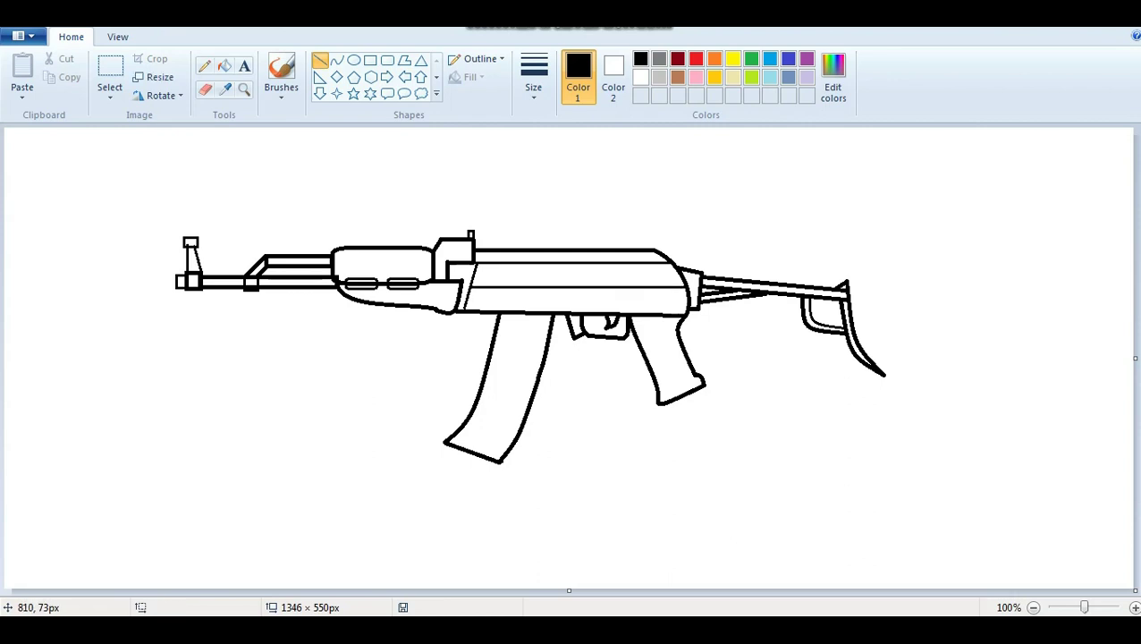
Add a narrow rounded rectangle on the lower receiver above the magazine.
{"action": "left_click", "coordinate": [387, 60]}
{"action": "left_click_drag", "start_coordinate": [485, 295], "coordinate": [556, 305]}
{"action": "left_click", "coordinate": [792, 371]}
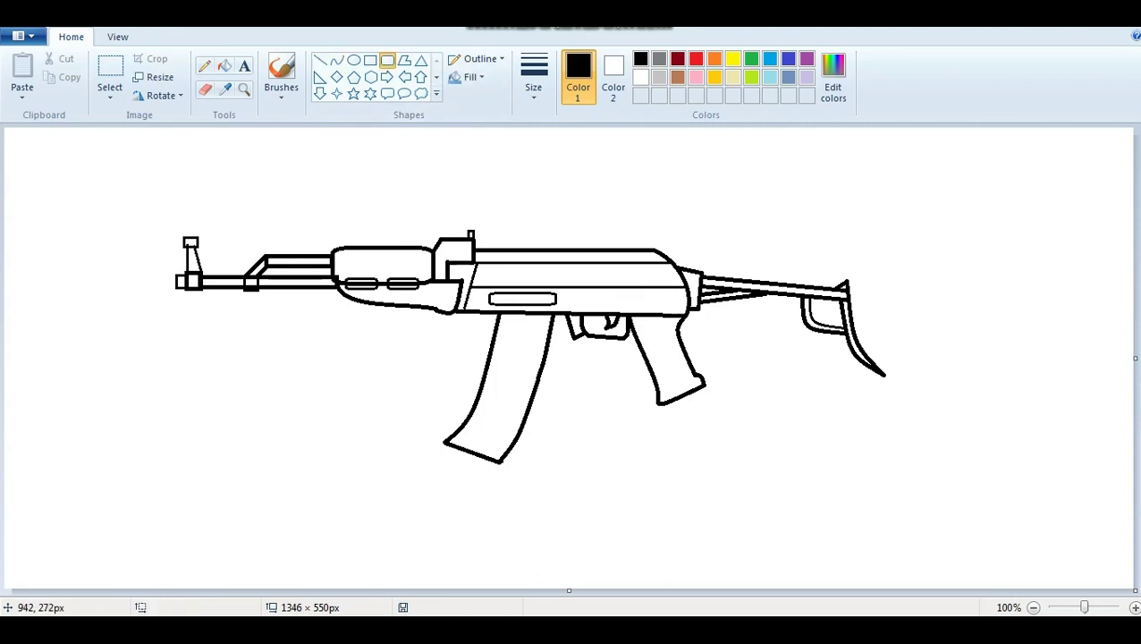
Add three small circles above the trigger guard and short horizontal detail lines toward the receiver's rear.
{"action": "left_click", "coordinate": [354, 60]}
{"action": "mouse_move", "coordinate": [570, 301]}
{"action": "left_mouse_down"}
{"action": "mouse_move", "coordinate": [627, 312]}
{"action": "mouse_move", "coordinate": [669, 291]}
{"action": "left_mouse_up"}
{"action": "left_click", "coordinate": [584, 290]}
{"action": "left_click", "coordinate": [629, 303]}
{"action": "left_click", "coordinate": [637, 290]}
{"action": "left_click", "coordinate": [320, 60]}
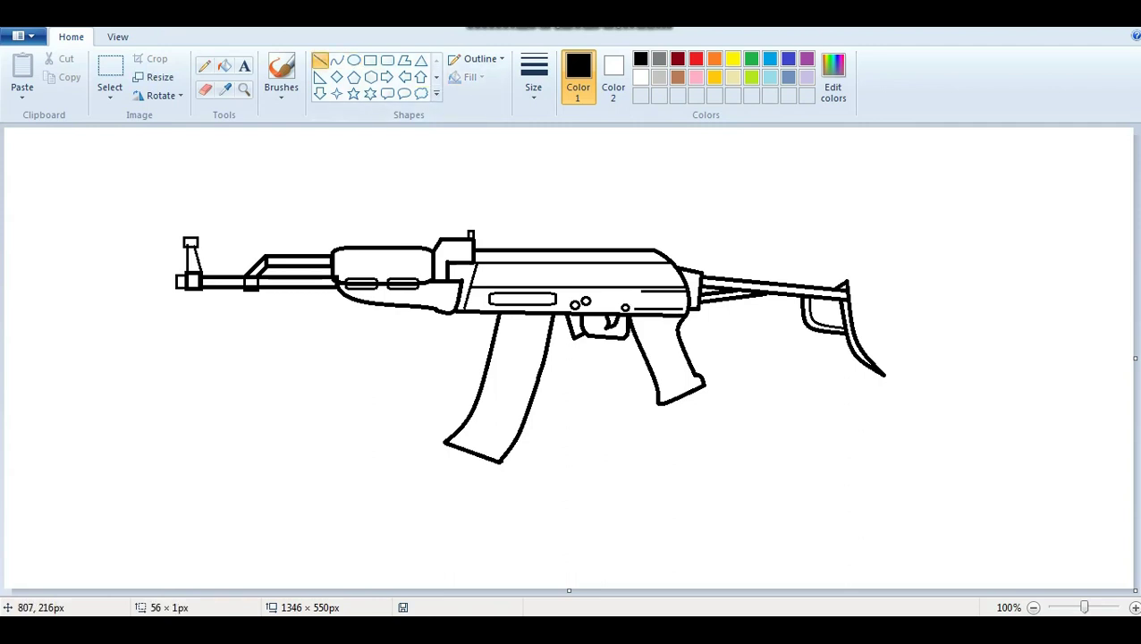
{"action": "left_click_drag", "start_coordinate": [598, 254], "coordinate": [664, 254]}
Choose another line width and draw a slanted narrow rectangle inside the magazine's base.
{"action": "left_click", "coordinate": [533, 76]}
{"action": "left_click", "coordinate": [563, 125]}
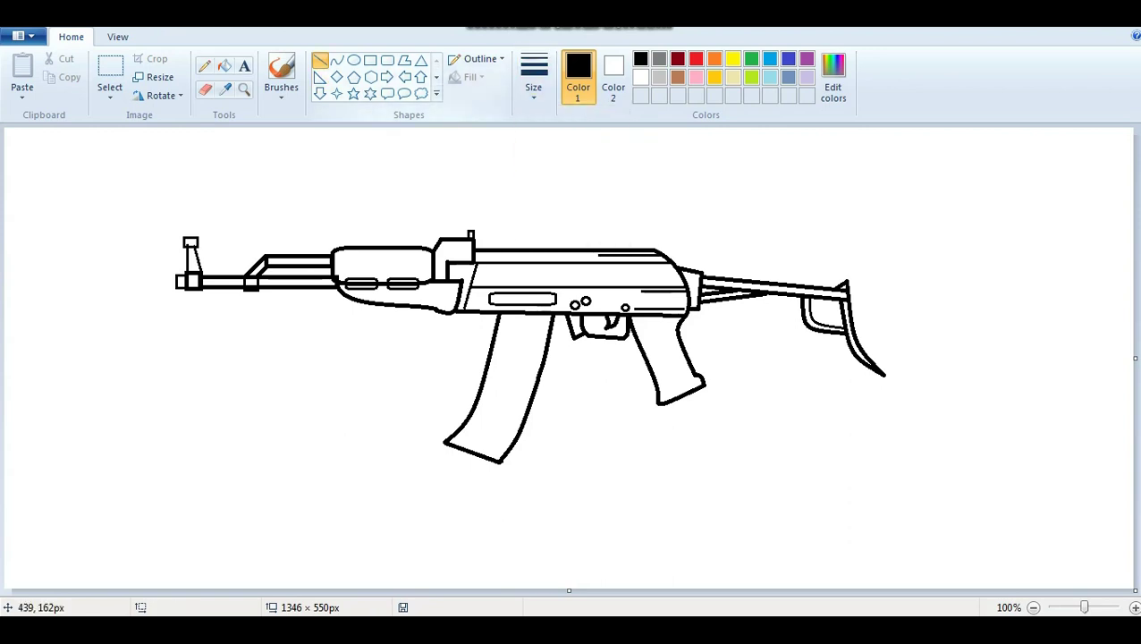
{"action": "left_click_drag", "start_coordinate": [458, 439], "coordinate": [503, 447]}
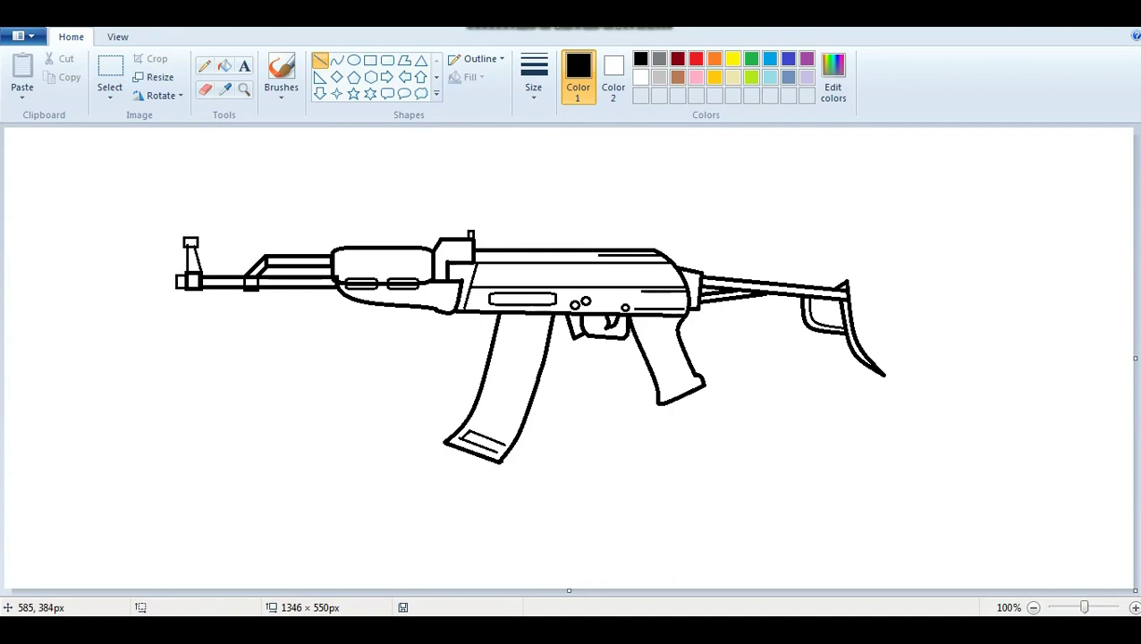
Draw two parallel curved rib lines down the magazine, the rear one about 39 × 136 px.
{"action": "left_click", "coordinate": [336, 60]}
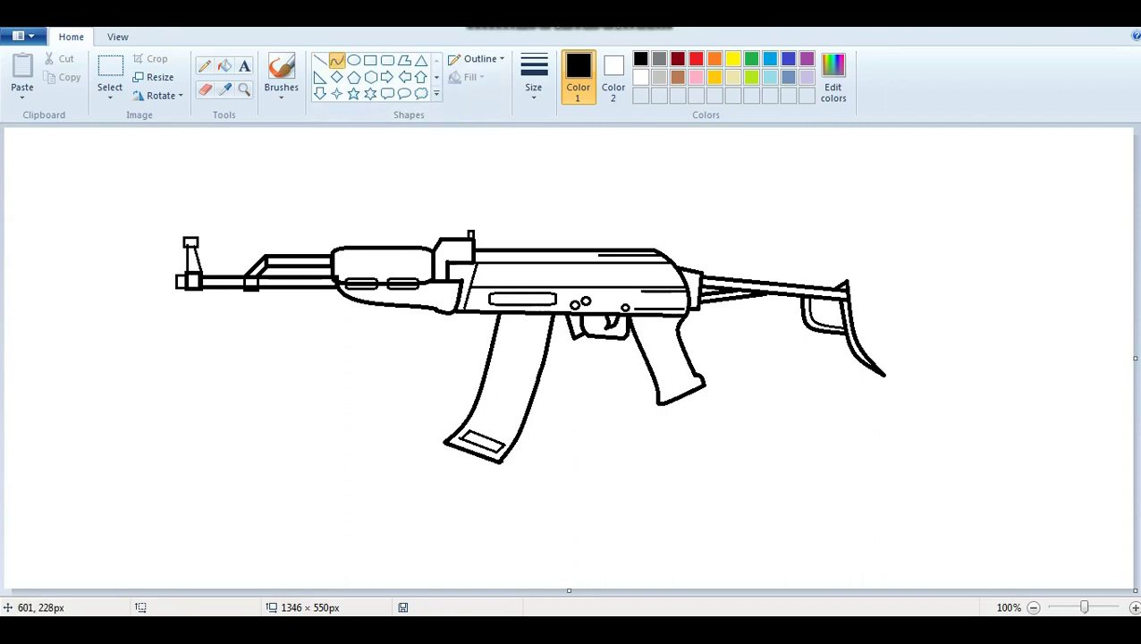
{"action": "left_click_drag", "start_coordinate": [512, 317], "coordinate": [477, 428]}
{"action": "left_click_drag", "start_coordinate": [488, 395], "coordinate": [496, 392]}
{"action": "left_click", "coordinate": [320, 60]}
{"action": "left_click", "coordinate": [336, 59]}
{"action": "left_click_drag", "start_coordinate": [523, 318], "coordinate": [505, 402]}
{"action": "left_click", "coordinate": [336, 60]}
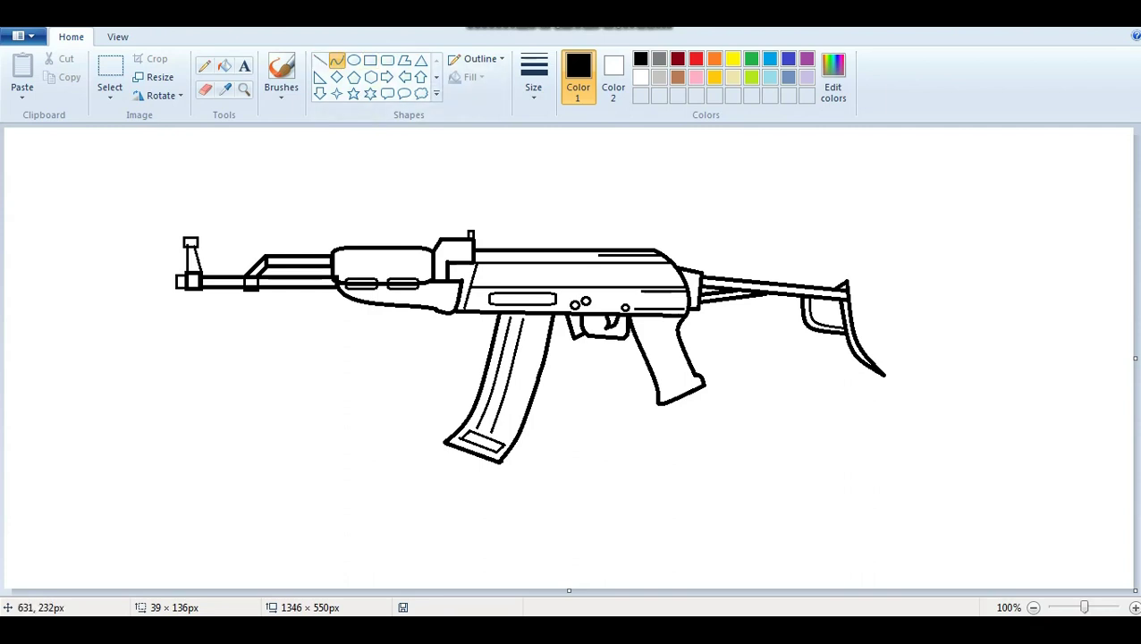
Draw a third rib curve down the magazine, about 42 × 141 px, and straight lines across the magazine's base and the grip's top.
{"action": "left_click_drag", "start_coordinate": [537, 318], "coordinate": [502, 435]}
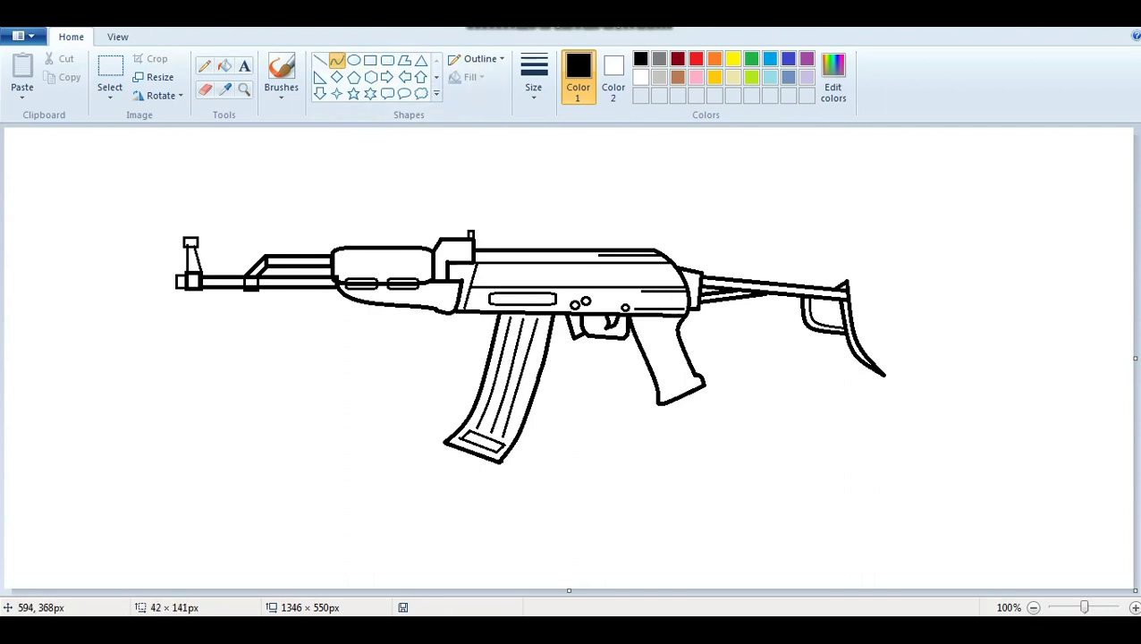
{"action": "left_click", "coordinate": [320, 60]}
{"action": "left_click_drag", "start_coordinate": [450, 437], "coordinate": [501, 458]}
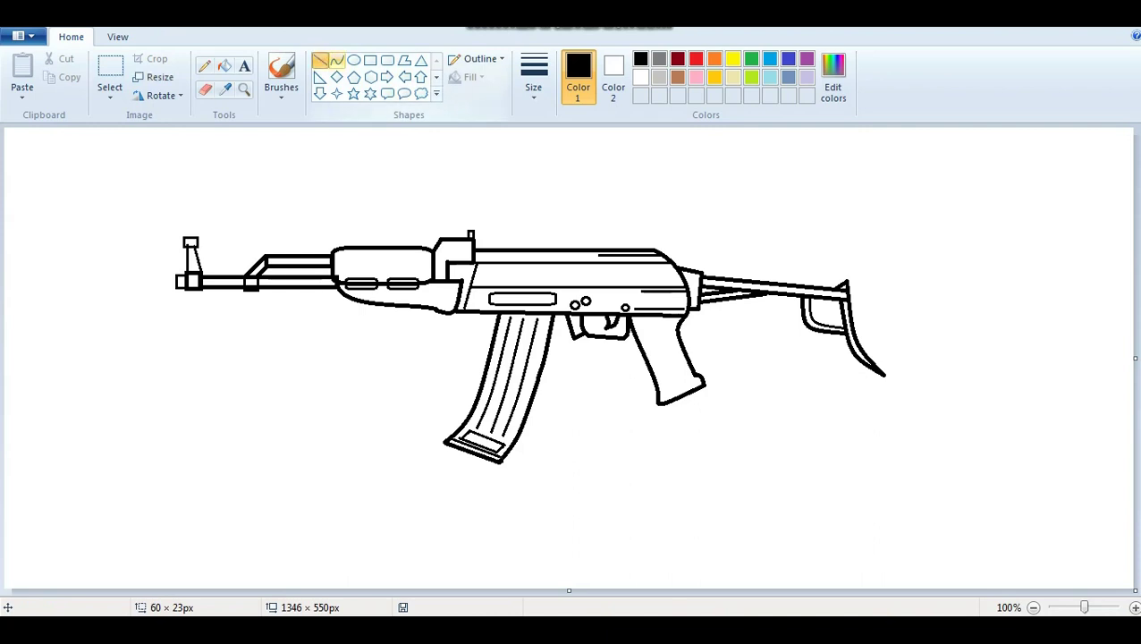
{"action": "left_click_drag", "start_coordinate": [630, 321], "coordinate": [679, 327]}
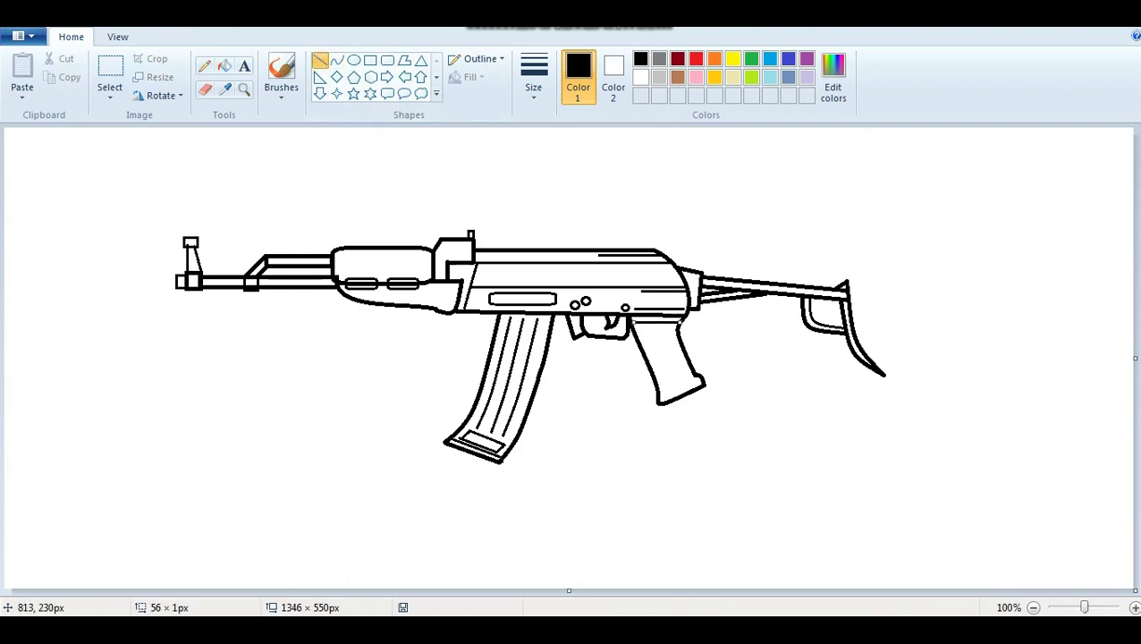
{"action": "left_click", "coordinate": [863, 379]}
Draw three horizontal detail lines along the receiver and its top cover with the thinnest line width, the longest about 221 px.
{"action": "left_click", "coordinate": [533, 79]}
{"action": "left_click", "coordinate": [571, 124]}
{"action": "left_click_drag", "start_coordinate": [480, 284], "coordinate": [665, 282]}
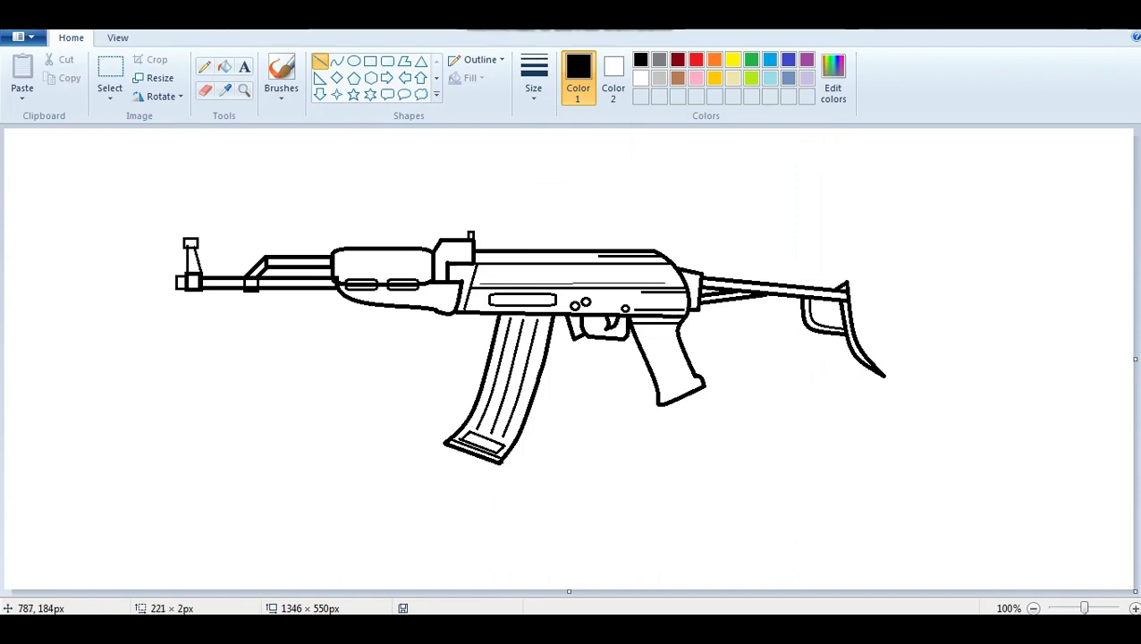
{"action": "left_click_drag", "start_coordinate": [472, 264], "coordinate": [664, 264]}
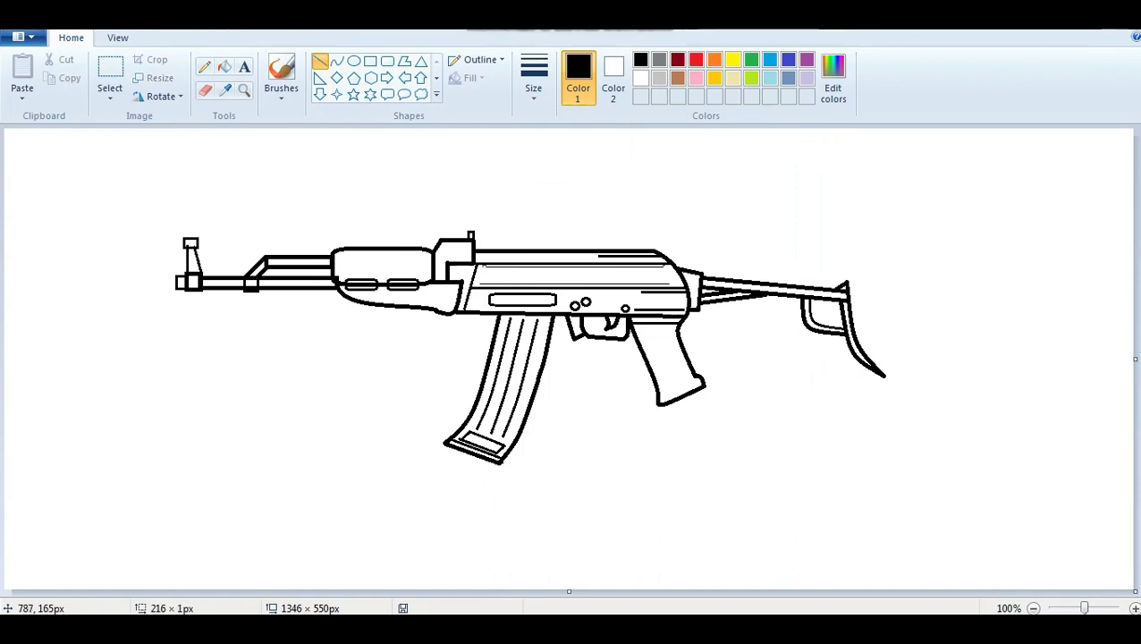
{"action": "left_click_drag", "start_coordinate": [484, 256], "coordinate": [575, 257]}
Add thin horizontal lines along the upper handguard and a slanted line about 49 × 23 px across the grip's base.
{"action": "left_click_drag", "start_coordinate": [341, 252], "coordinate": [422, 252]}
{"action": "left_click_drag", "start_coordinate": [338, 256], "coordinate": [426, 256]}
{"action": "left_click_drag", "start_coordinate": [660, 400], "coordinate": [700, 381]}
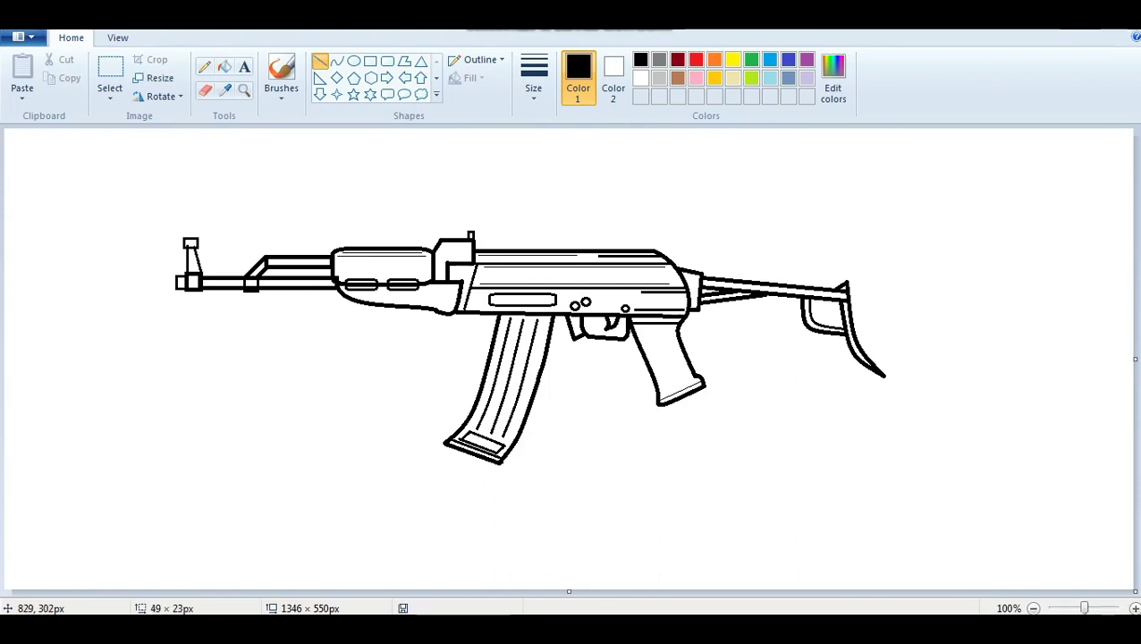
{"action": "left_click", "coordinate": [745, 400]}
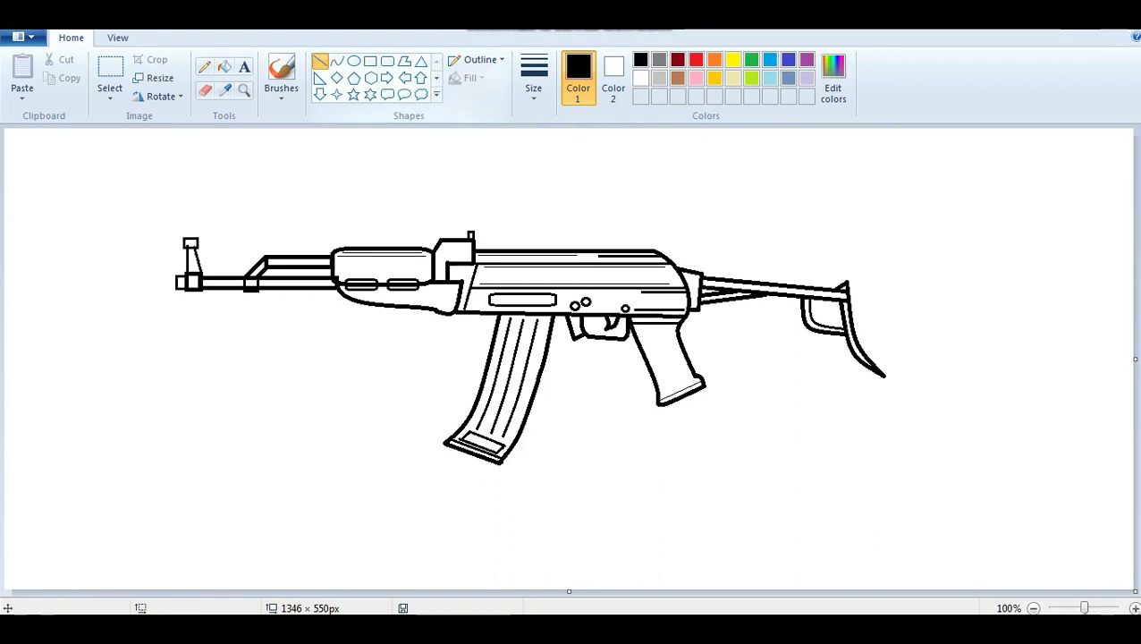
Fill the front sight's post, base block and top with black.
{"action": "left_click", "coordinate": [223, 66]}
{"action": "left_click", "coordinate": [191, 261]}
{"action": "left_click", "coordinate": [191, 283]}
{"action": "left_click", "coordinate": [191, 242]}
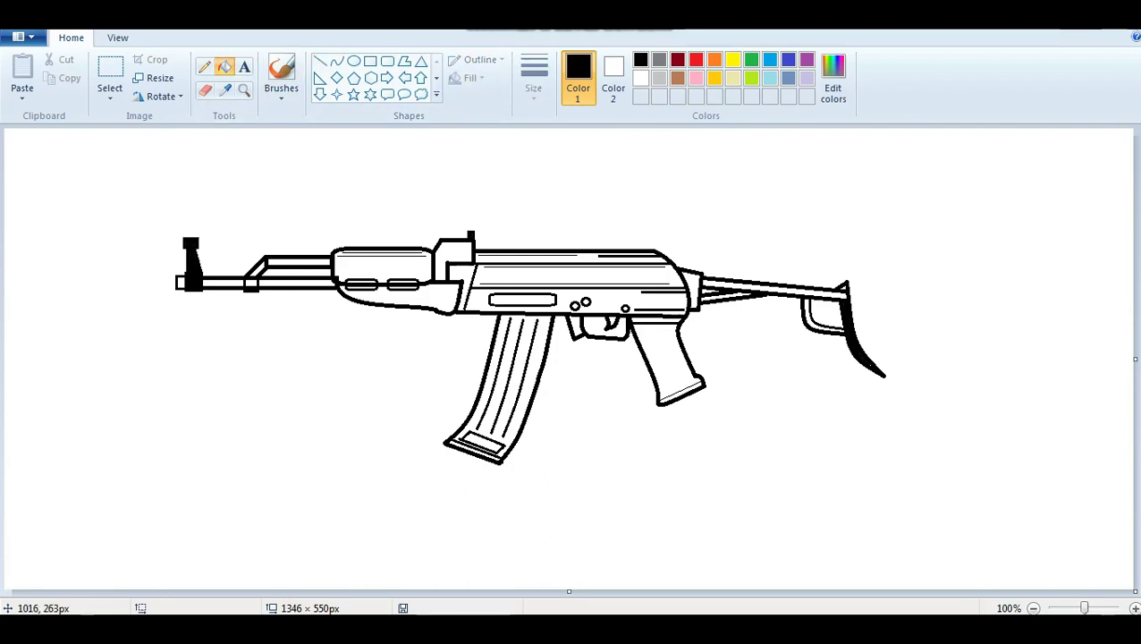
Fill the stock's curved brace, lower strut and receiver mount with black.
{"action": "left_click", "coordinate": [807, 316]}
{"action": "left_click", "coordinate": [722, 295]}
{"action": "left_click", "coordinate": [695, 288]}
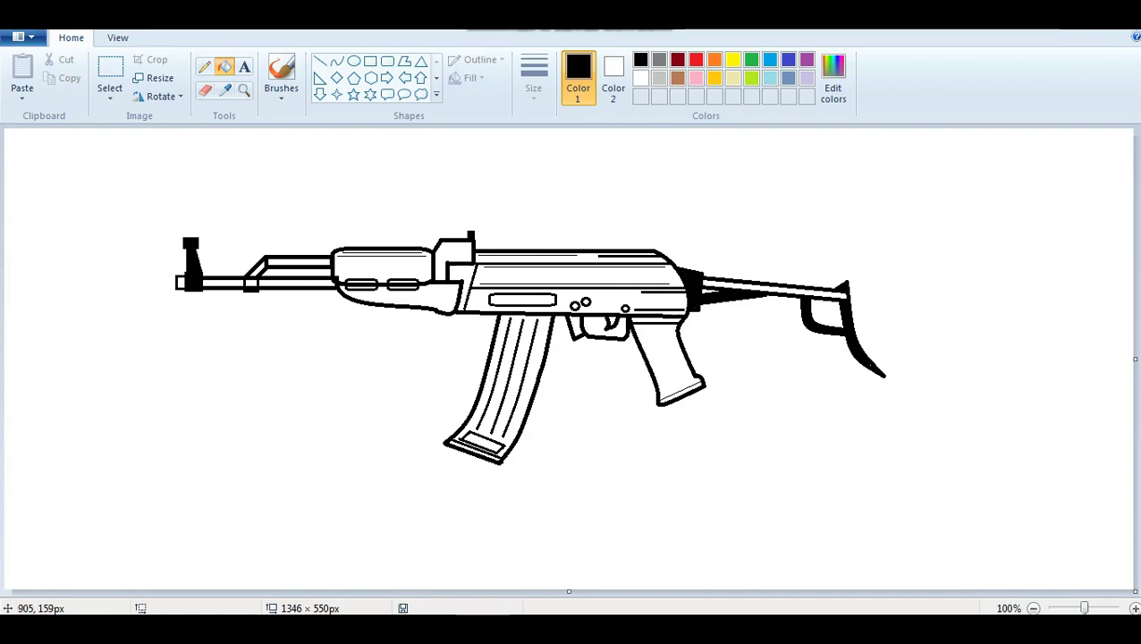
Fill the strips at the grip's base and the magazine's base with black.
{"action": "left_click", "coordinate": [680, 392]}
{"action": "left_click", "coordinate": [474, 447]}
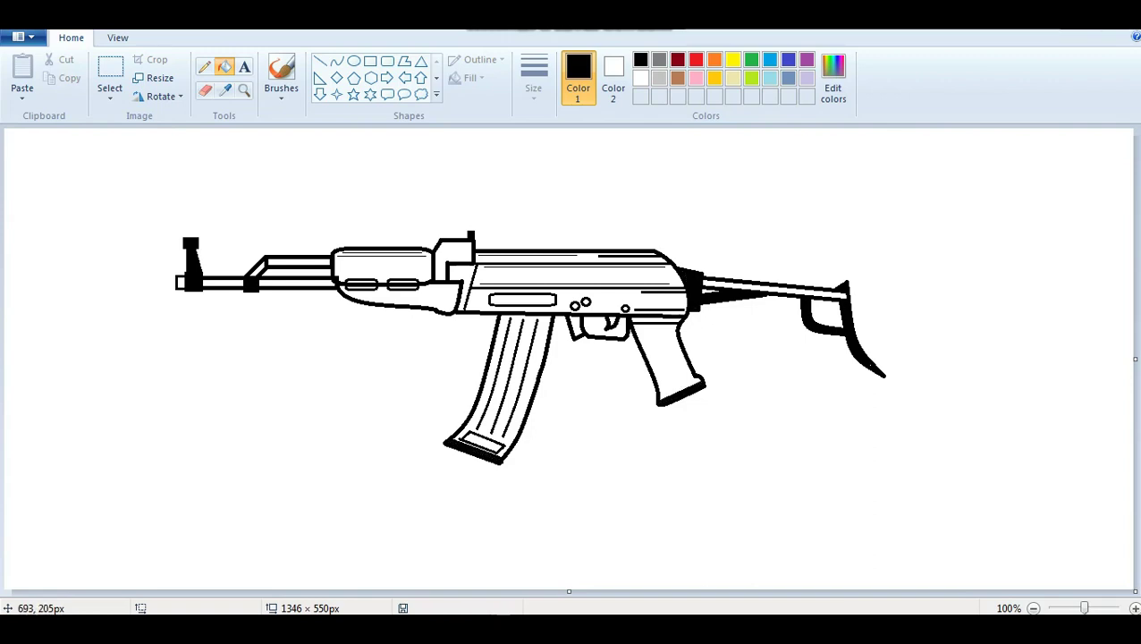